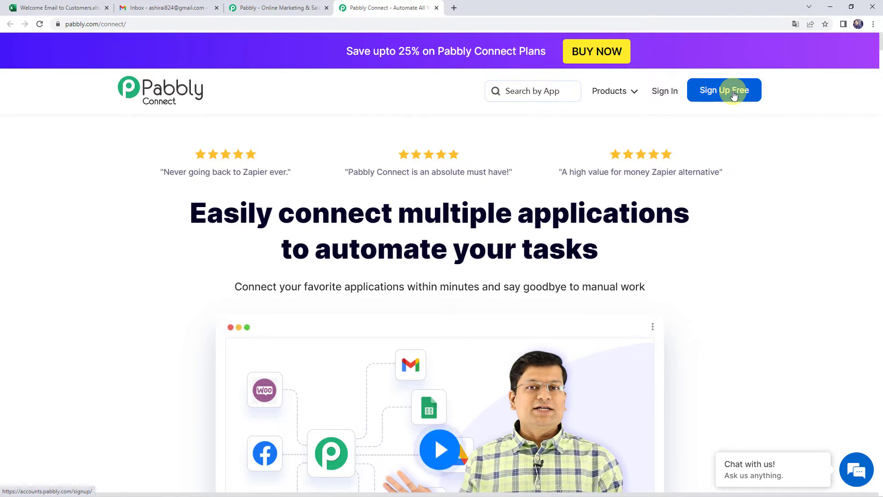
# Sign in and open Pabbly Connect from the account's apps
pyautogui.click(666, 94)
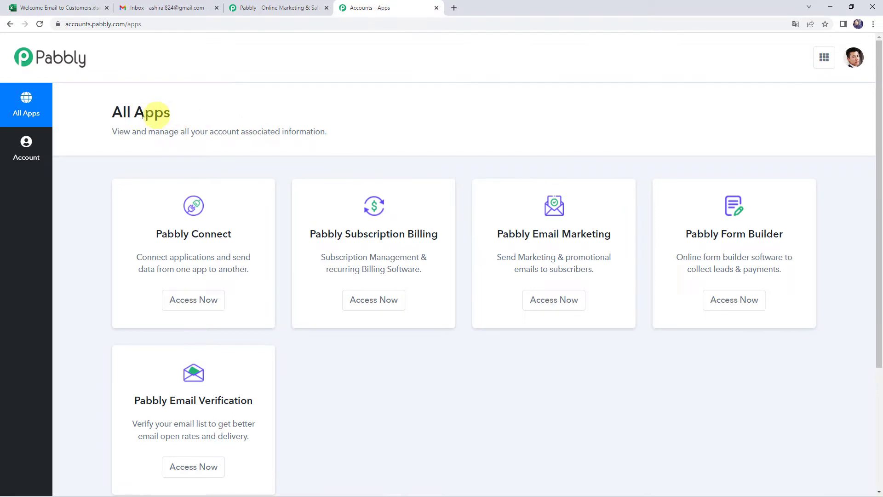
pyautogui.click(192, 299)
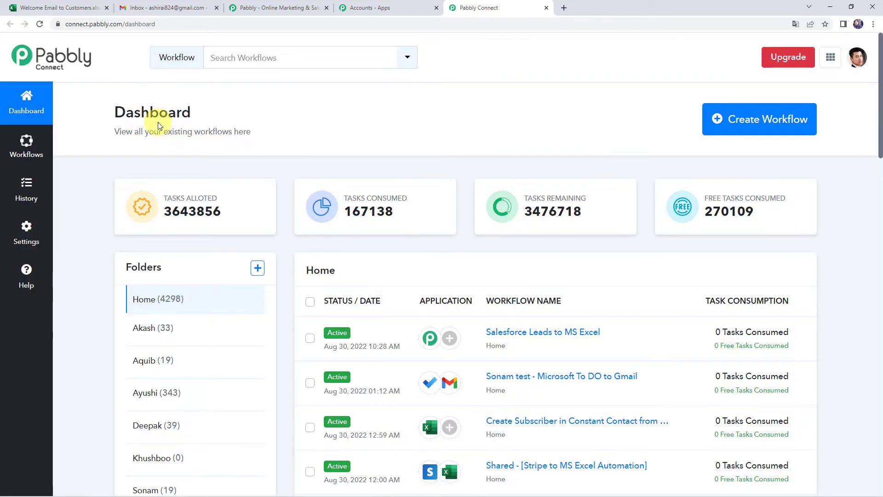
pyautogui.scroll(-6, 449, 315)
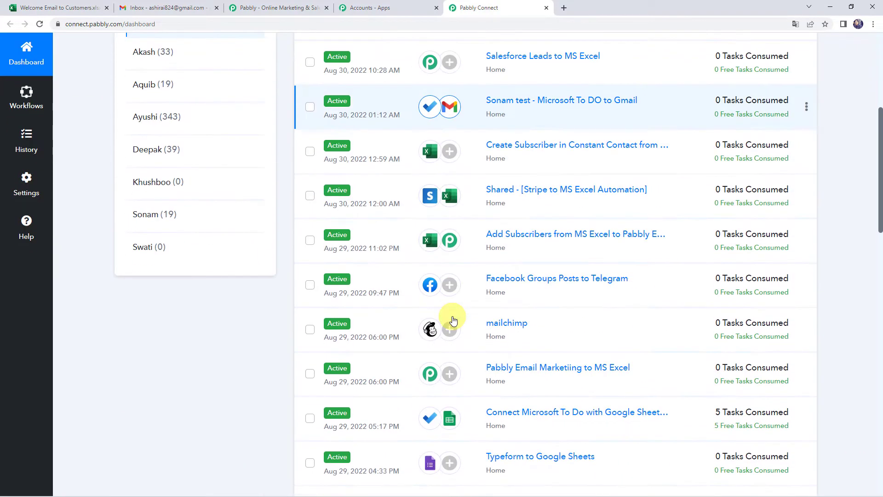
pyautogui.scroll(6, 451, 317)
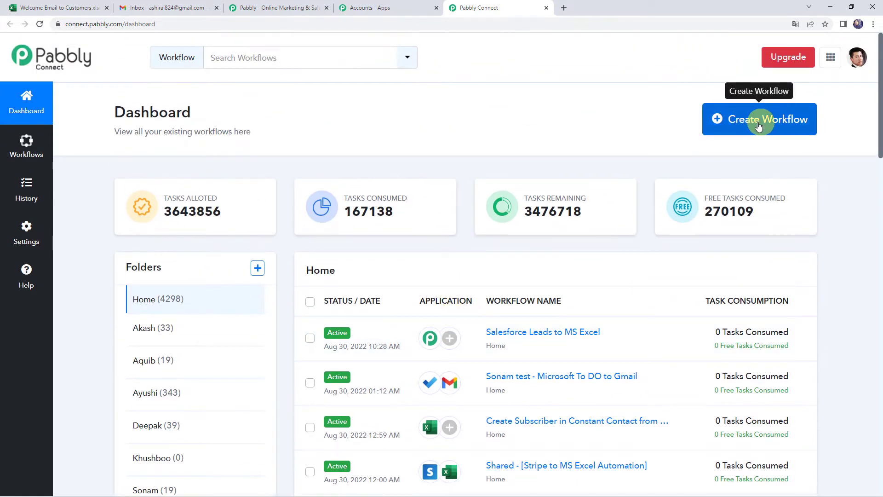
# Create a new workflow named 'Send Email from MS Excel'
pyautogui.click(758, 126)
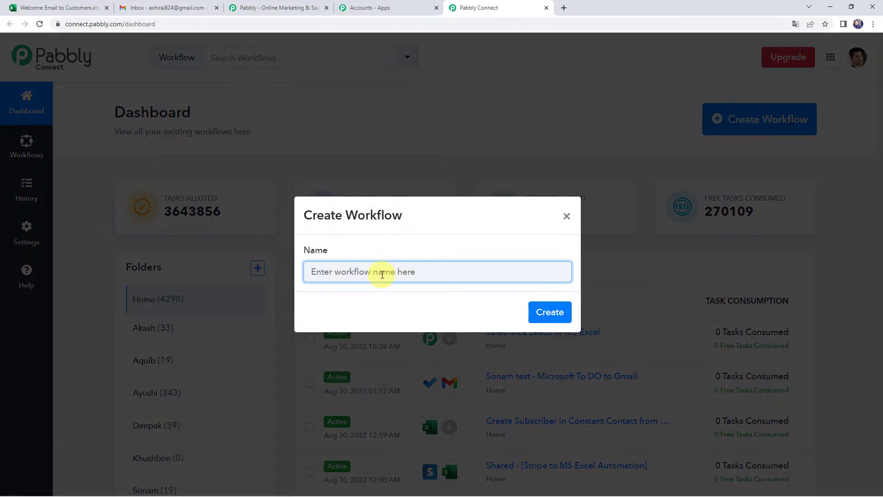
pyautogui.write('Send Email from MS Excel')
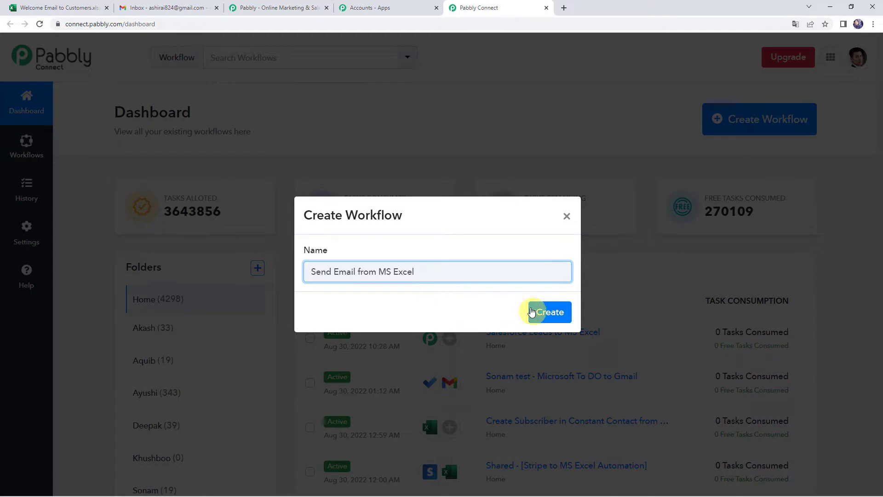
pyautogui.click(546, 311)
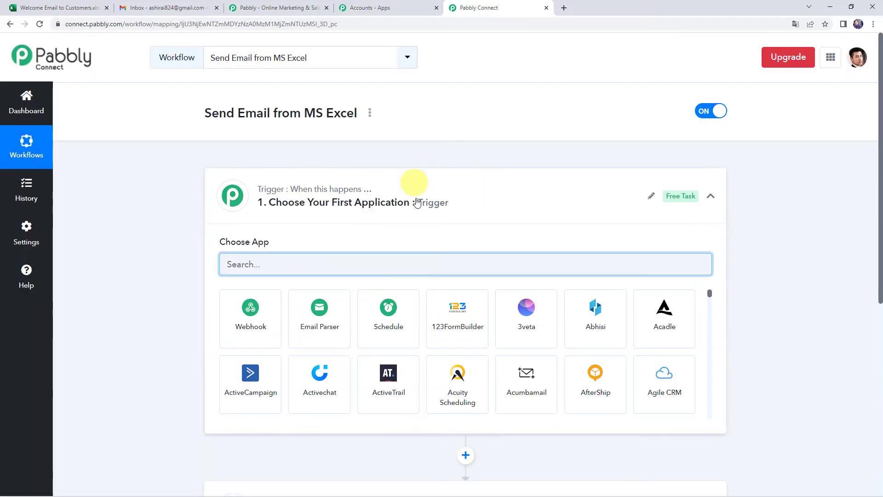
# Set the trigger app to Microsoft Excel with the New Row in Worksheet event
pyautogui.click(458, 199)
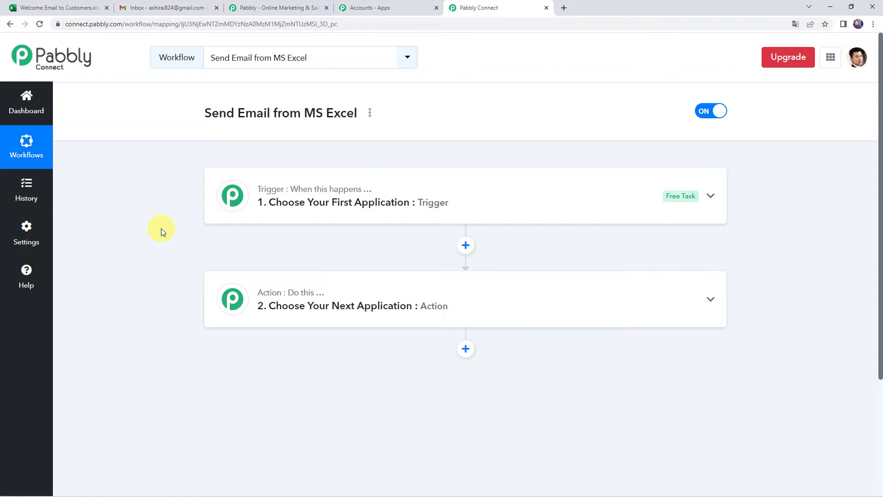
pyautogui.click(472, 210)
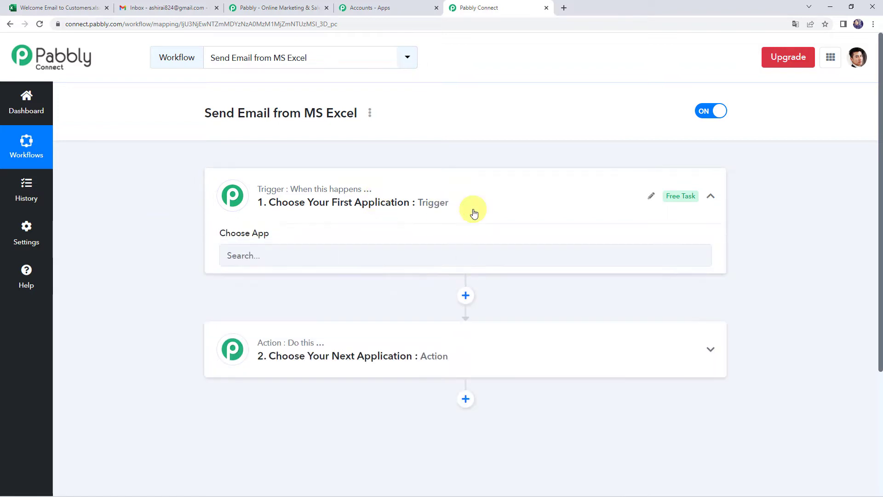
pyautogui.click(263, 265)
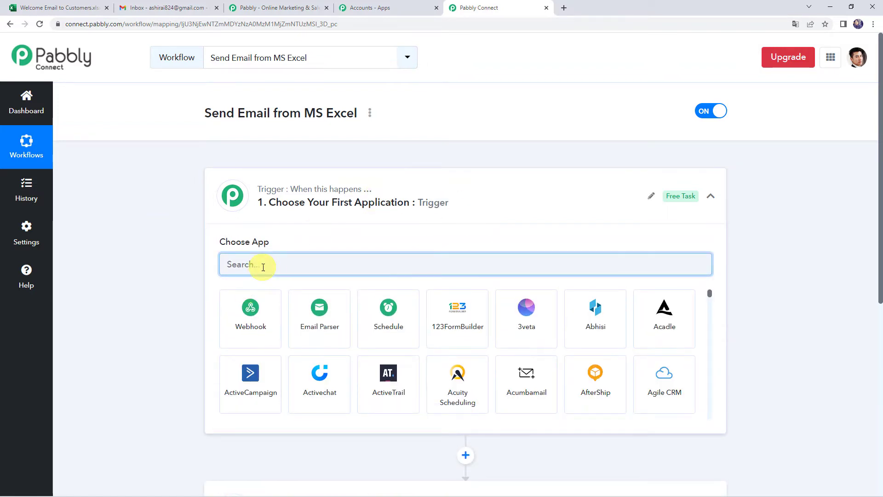
pyautogui.write('Exce')
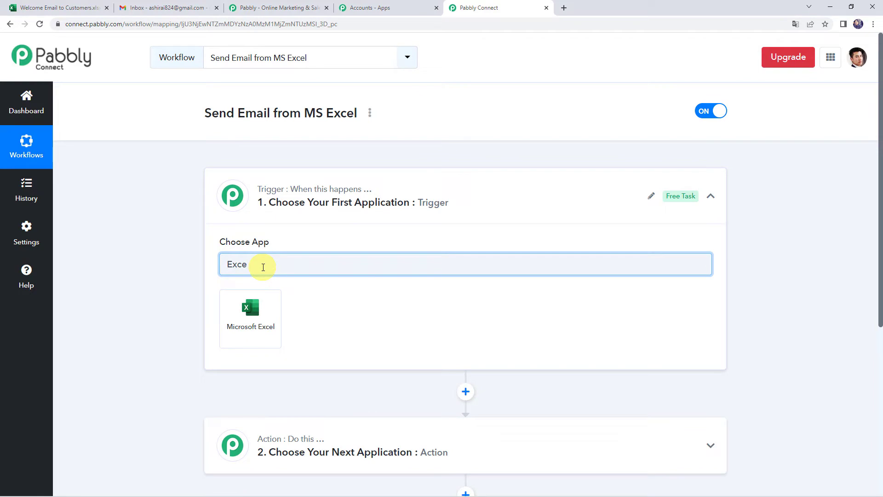
pyautogui.click(272, 308)
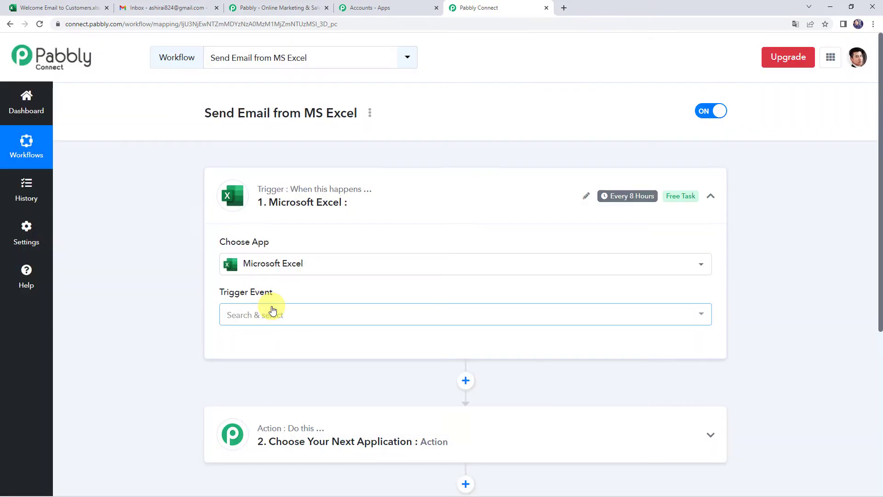
pyautogui.click(260, 317)
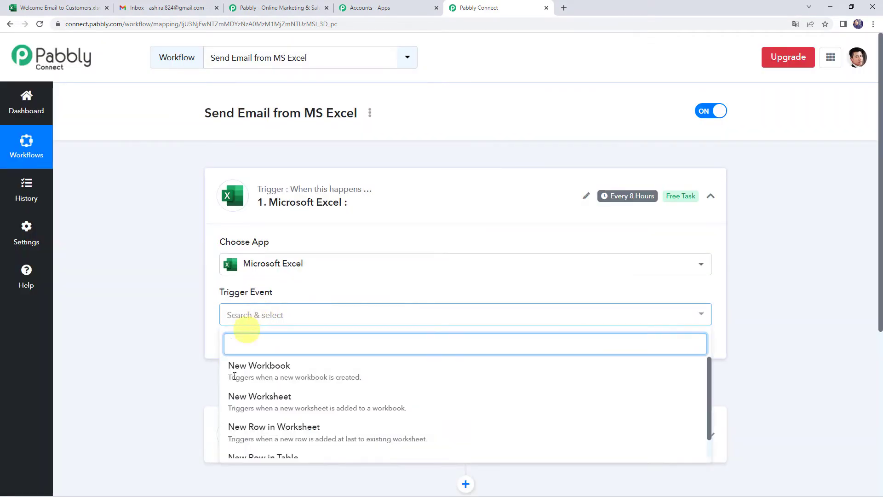
pyautogui.click(307, 437)
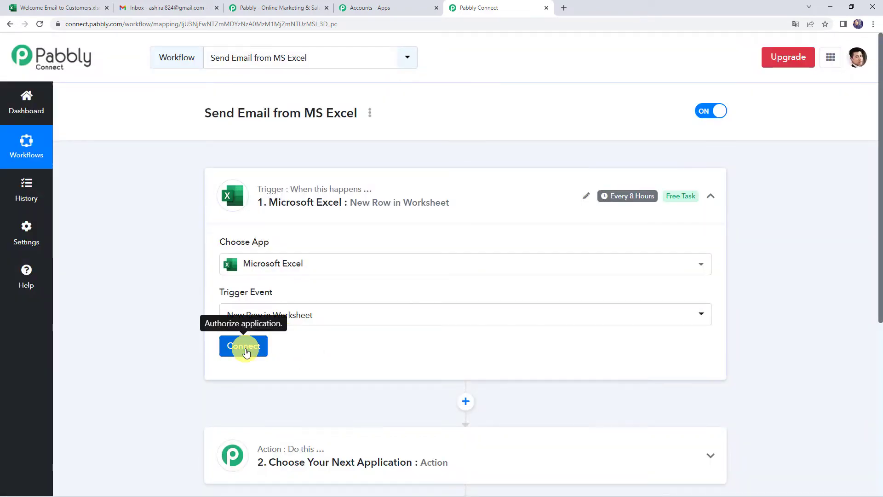
pyautogui.click(245, 349)
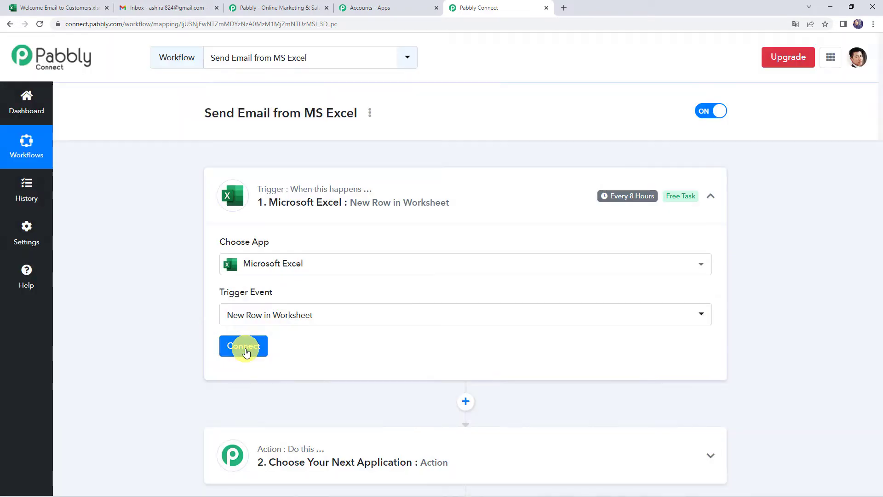
# Add a new Microsoft Excel connection and grant Pabbly Connect access on Microsoft's consent page
pyautogui.click(457, 154)
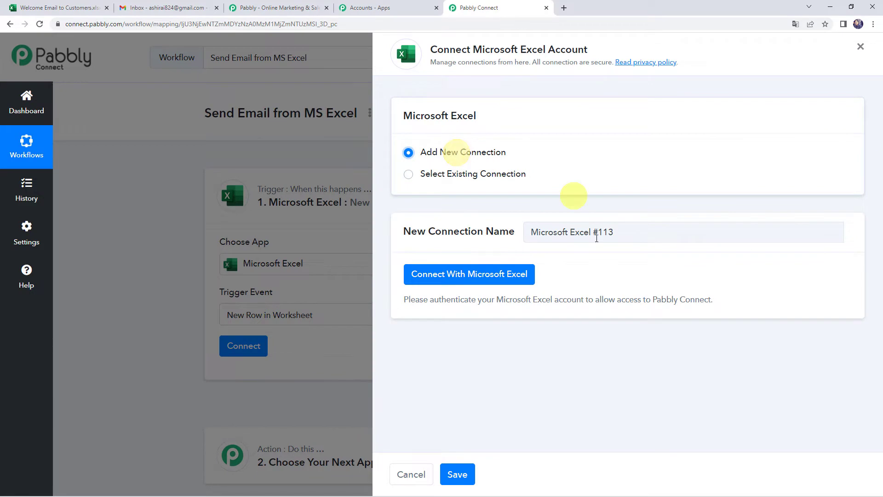
pyautogui.click(501, 276)
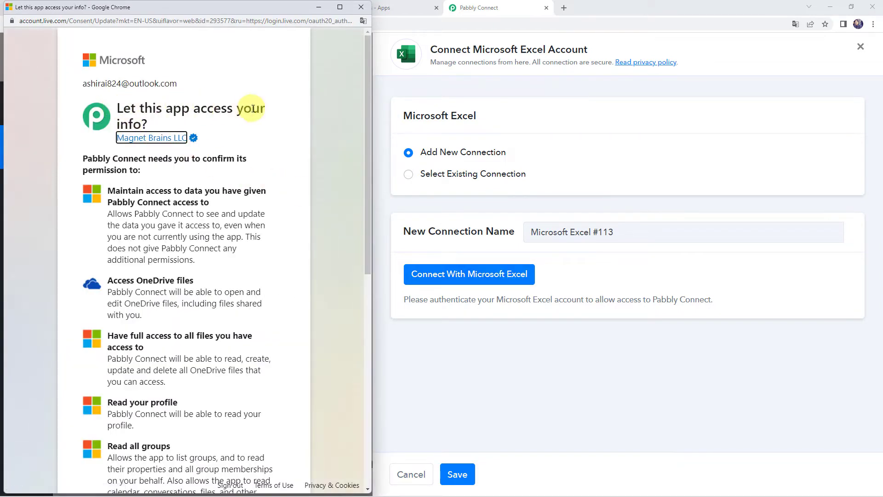
pyautogui.scroll(-2, 206, 263)
pyautogui.scroll(-7, 206, 263)
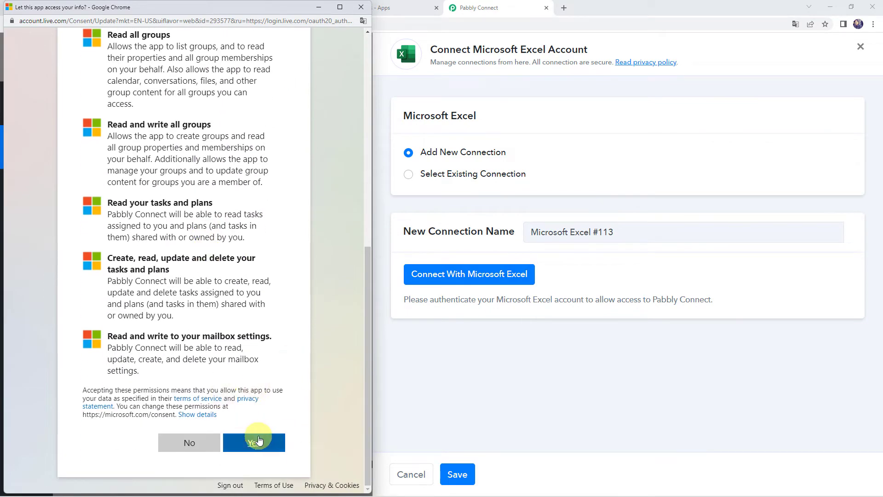
pyautogui.click(259, 441)
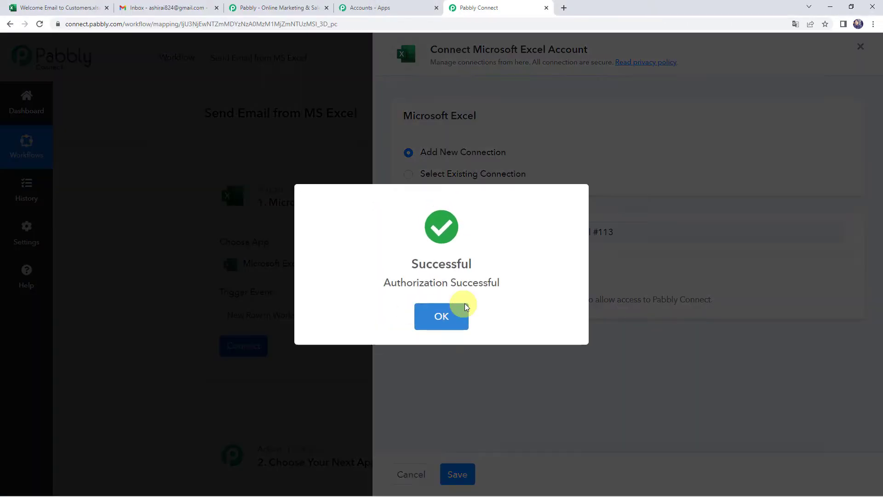
pyautogui.click(464, 308)
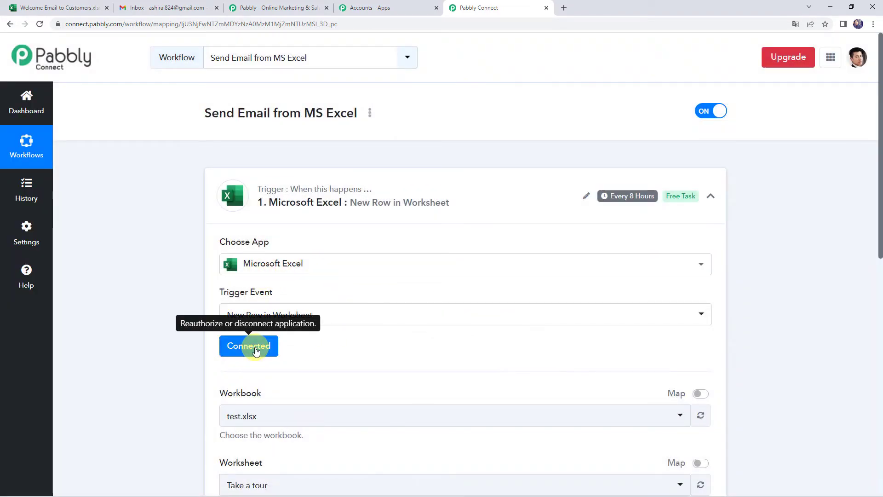
# Select Welcome Email to Customers.xlsx as the trigger's workbook
pyautogui.scroll(-2, 368, 350)
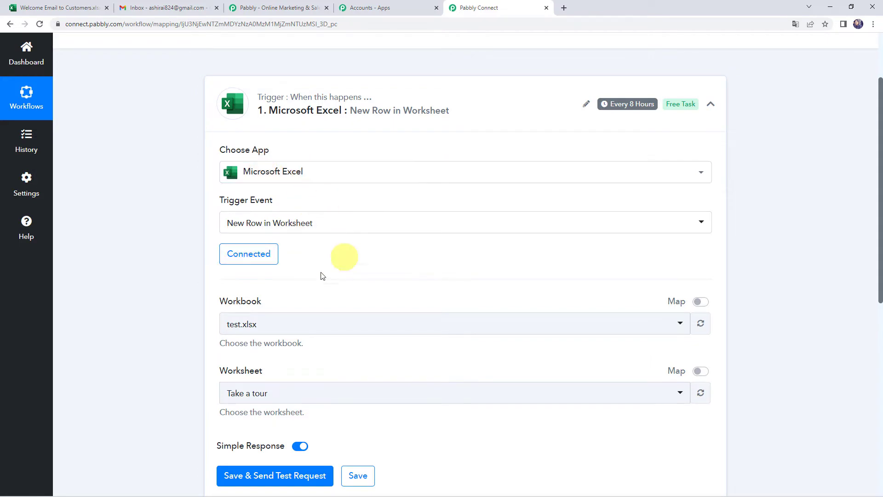
pyautogui.click(256, 324)
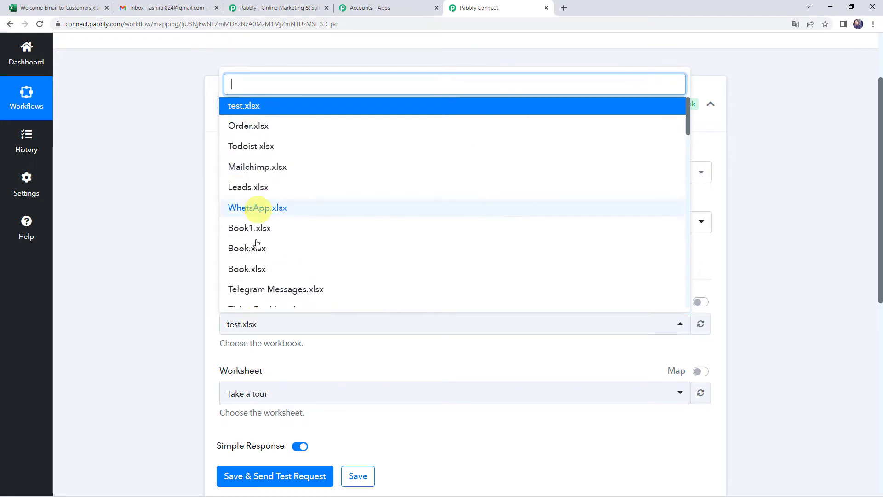
pyautogui.click(46, 8)
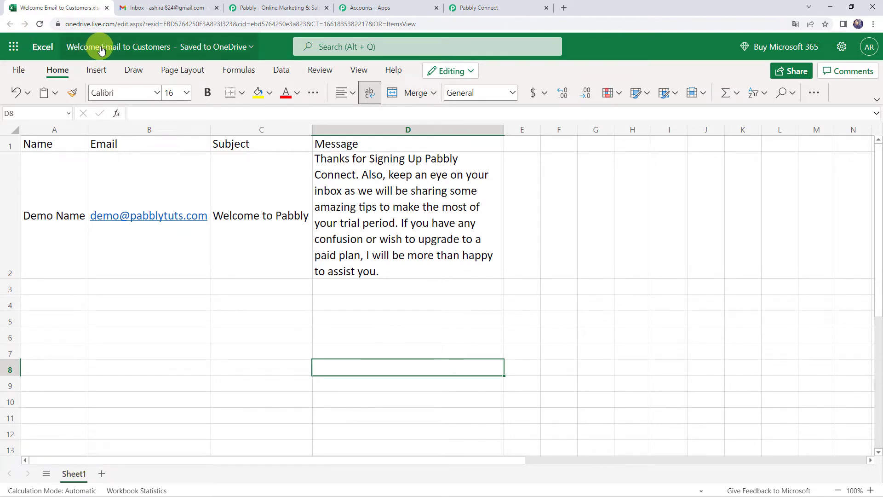
pyautogui.click(474, 7)
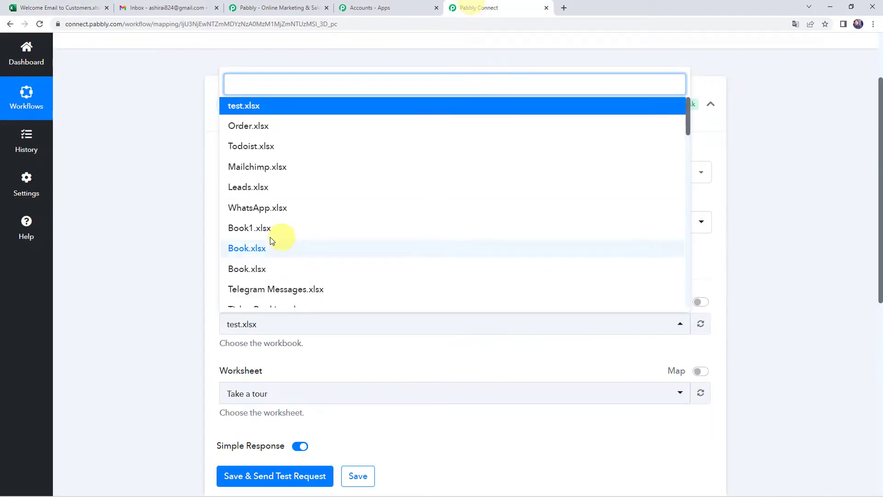
pyautogui.write('wek')
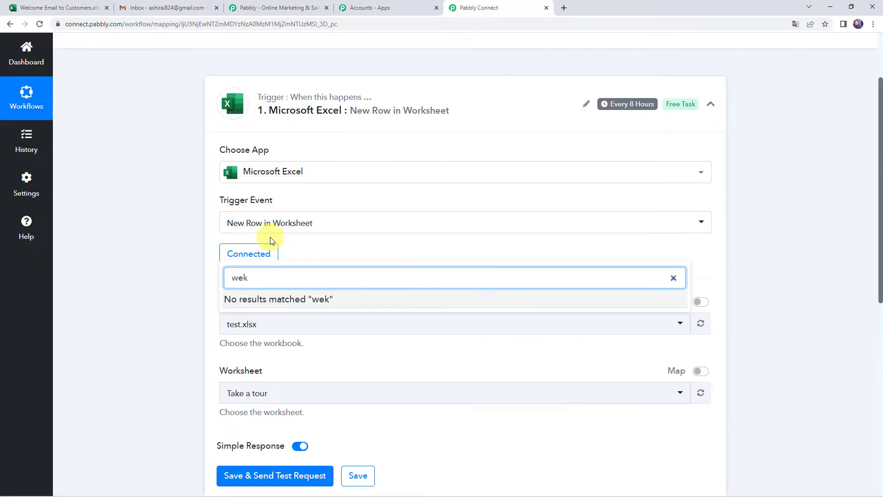
pyautogui.press('BackSpace')
pyautogui.write('l')
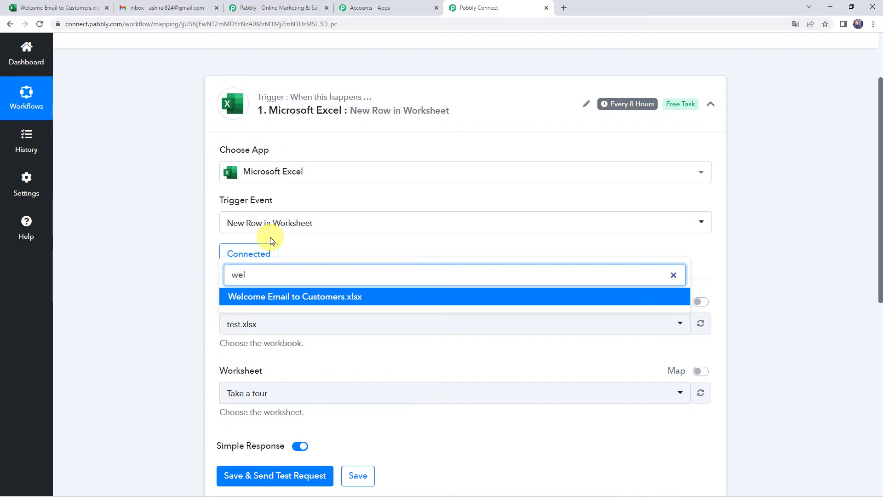
pyautogui.click(270, 297)
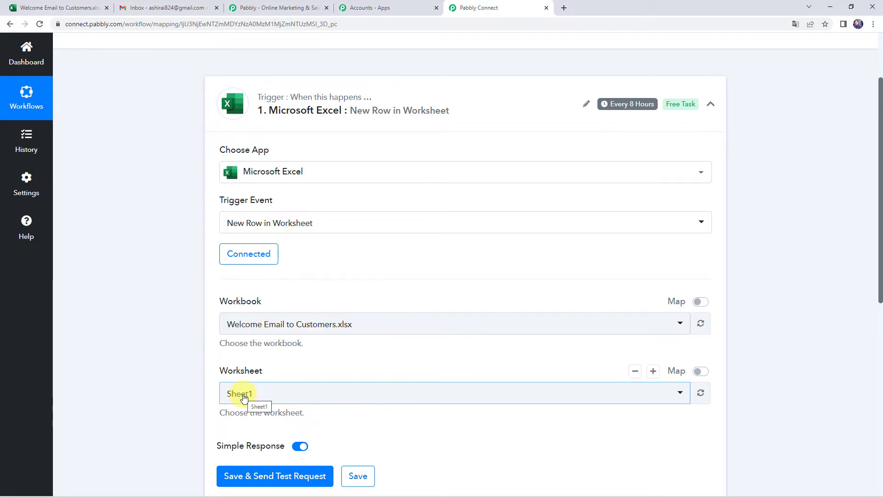
# Confirm in the spreadsheet that Sheet1 is the worksheet to use
pyautogui.scroll(-1, 189, 394)
pyautogui.click(60, 8)
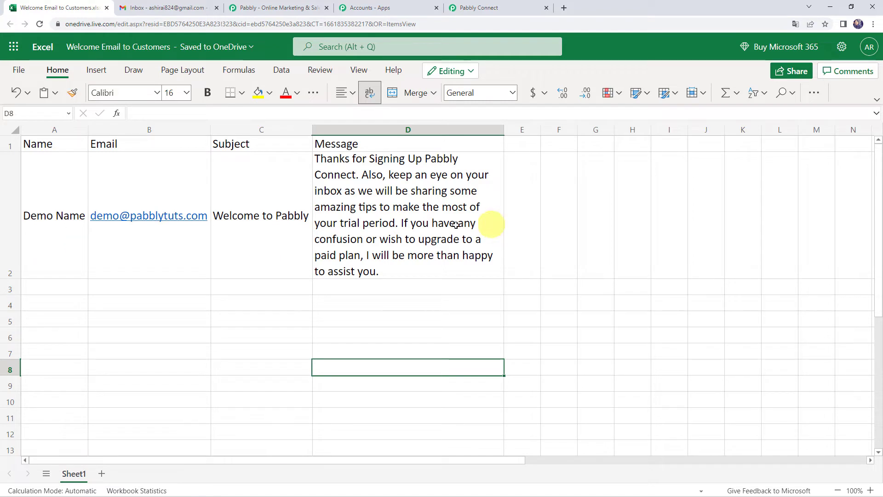
pyautogui.click(469, 8)
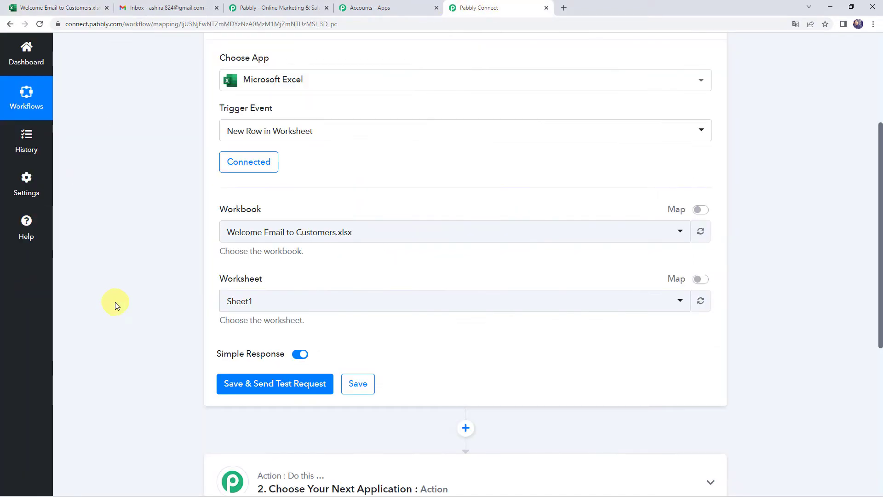
pyautogui.scroll(-1, 184, 322)
# Save and send a test request, then inspect row 1's name, e-mail, subject 'Welcome to Pabbly' and message
pyautogui.click(280, 341)
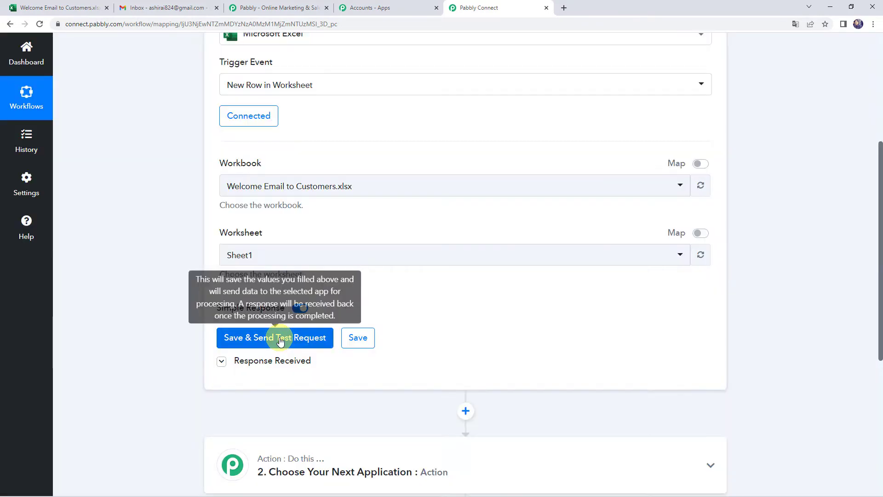
pyautogui.scroll(-3, 203, 305)
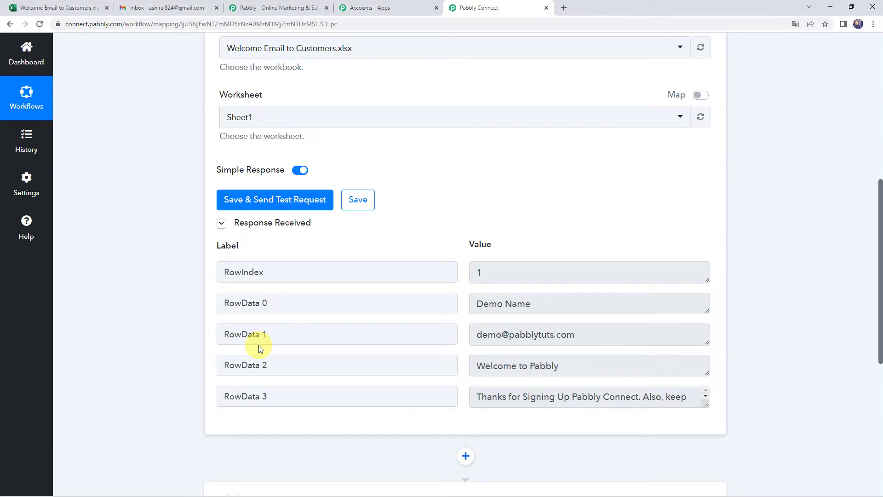
pyautogui.click(498, 272)
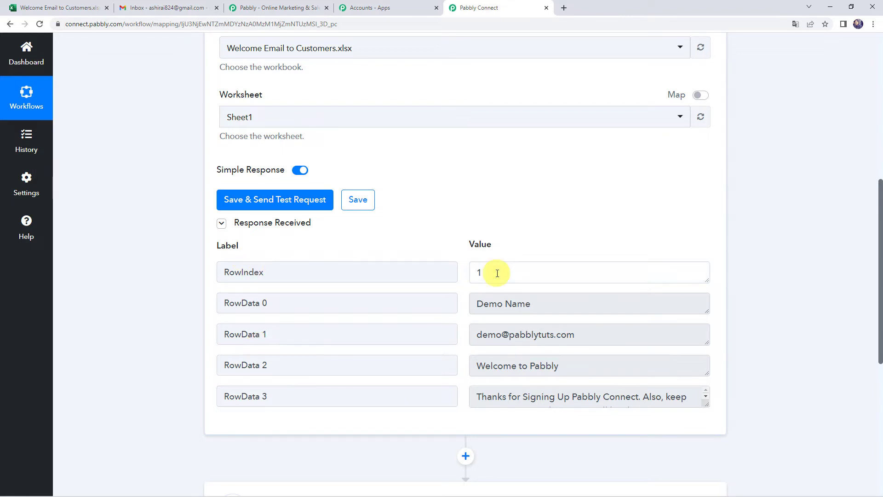
pyautogui.click(542, 301)
pyautogui.moveTo(544, 302); pyautogui.dragTo(420, 302)
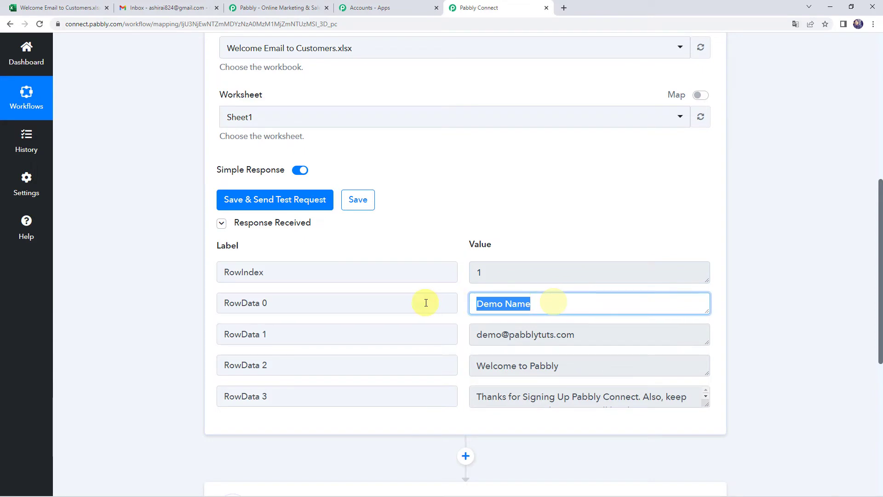
pyautogui.moveTo(627, 334); pyautogui.dragTo(290, 331)
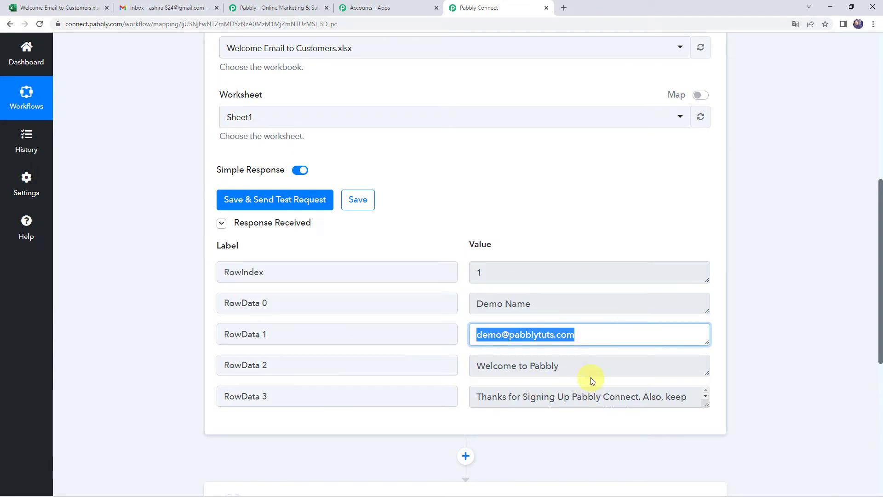
pyautogui.moveTo(585, 364); pyautogui.dragTo(420, 363)
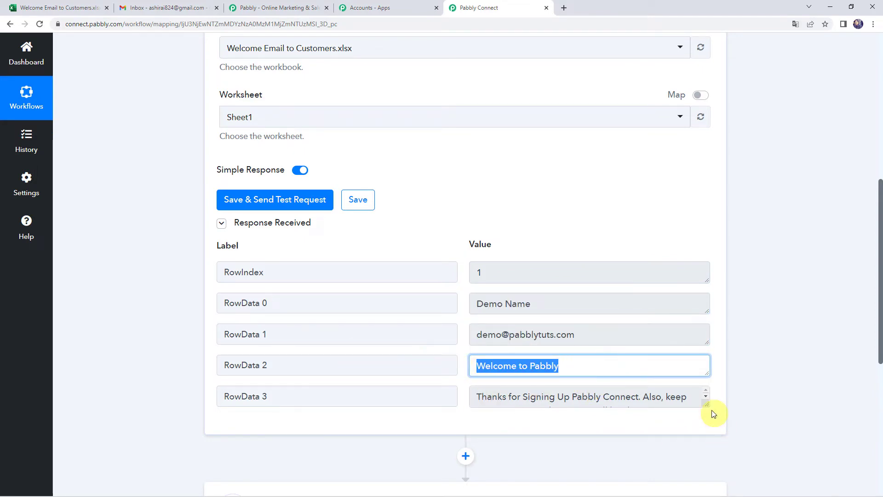
pyautogui.moveTo(707, 402); pyautogui.dragTo(705, 483)
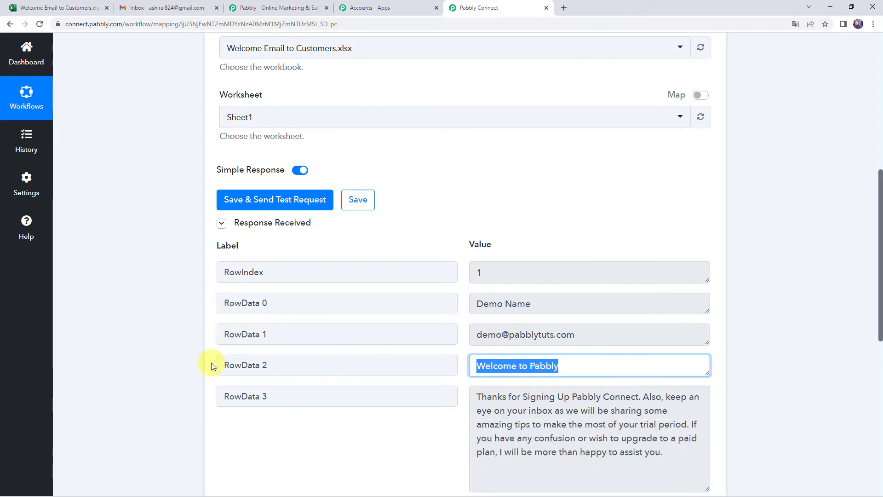
# Review the response fields again, highlighting the RowData 1 e-mail value
pyautogui.scroll(-2, 213, 366)
pyautogui.click(145, 277)
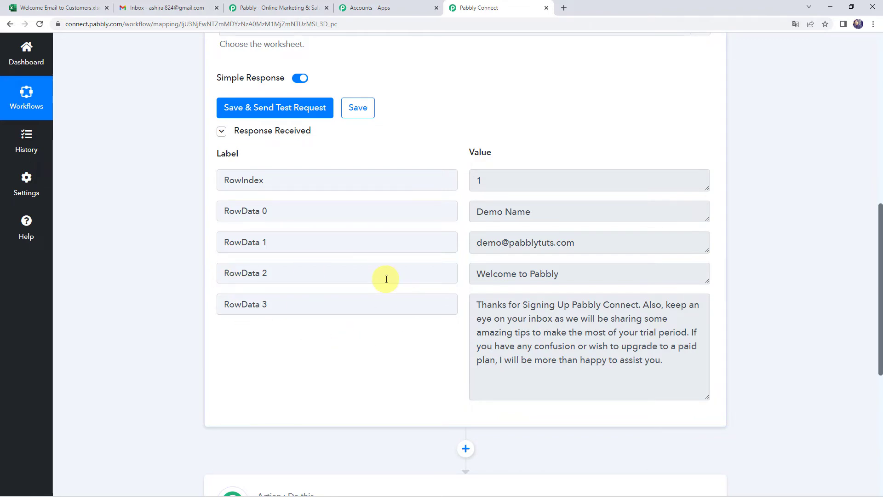
pyautogui.scroll(10, 386, 279)
pyautogui.moveTo(615, 198)
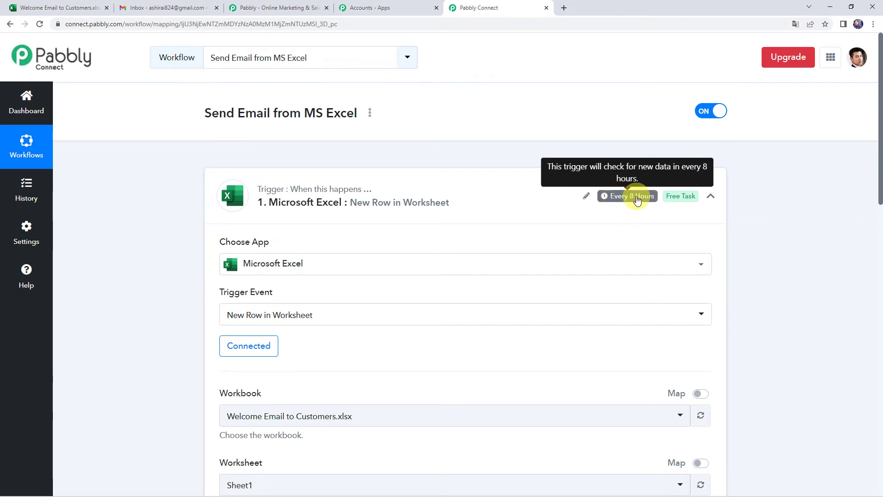
pyautogui.scroll(-8, 129, 338)
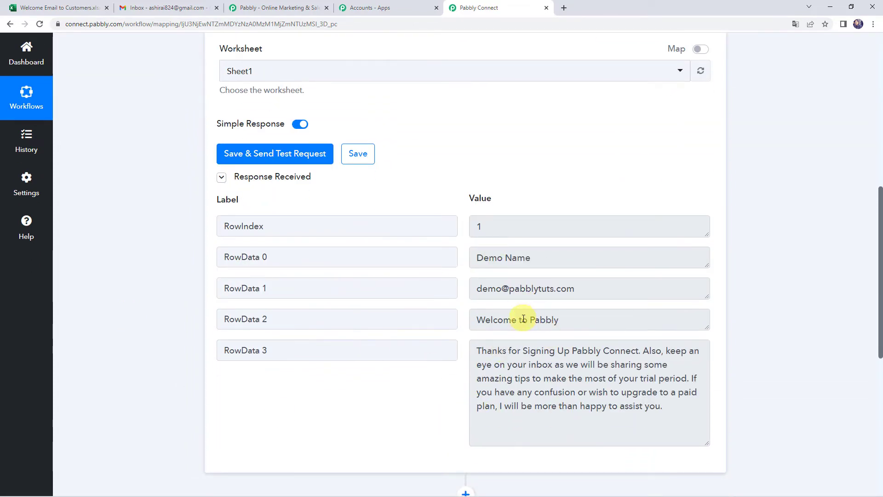
pyautogui.click(612, 288)
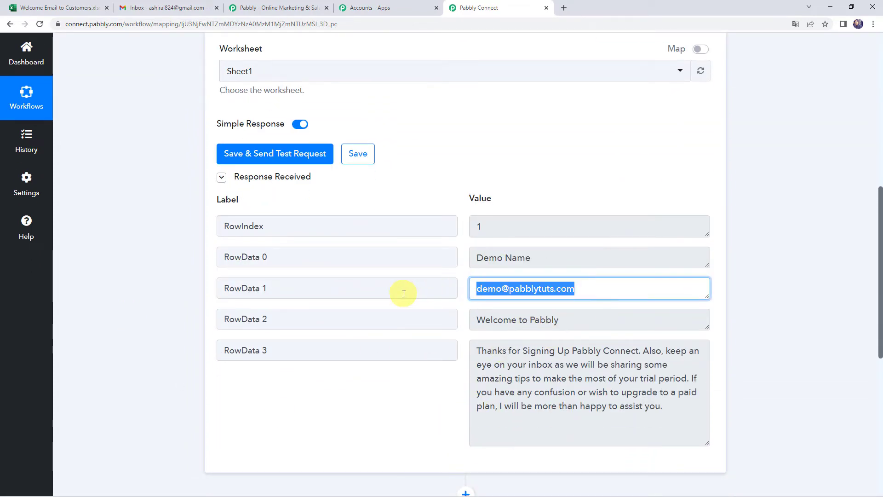
pyautogui.scroll(-7, 151, 290)
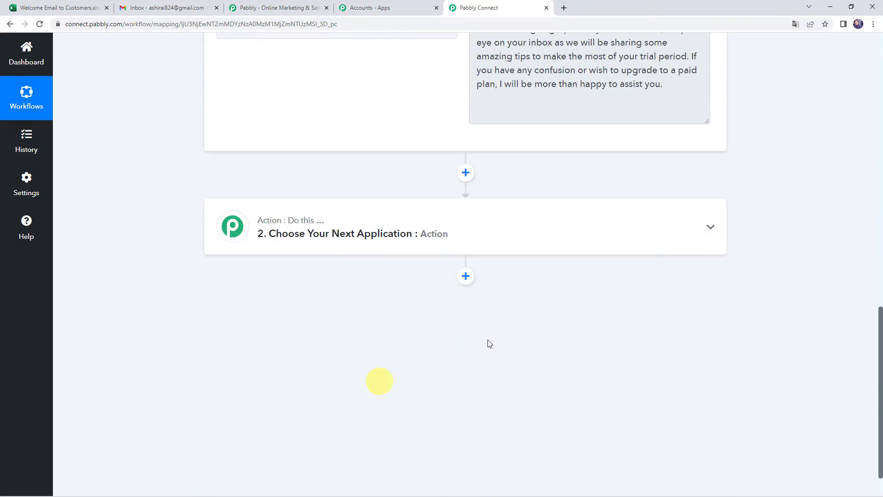
# Make the second step a Gmail action with the Send Email event
pyautogui.click(420, 244)
pyautogui.click(306, 295)
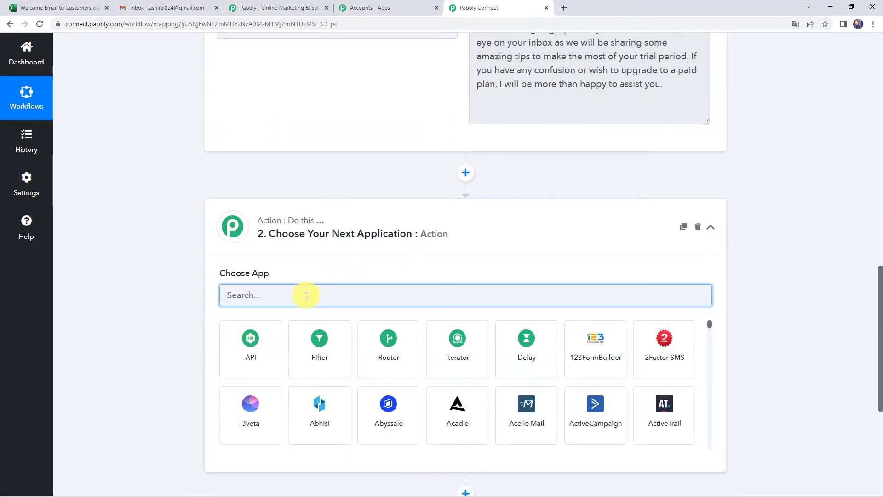
pyautogui.write('Gami')
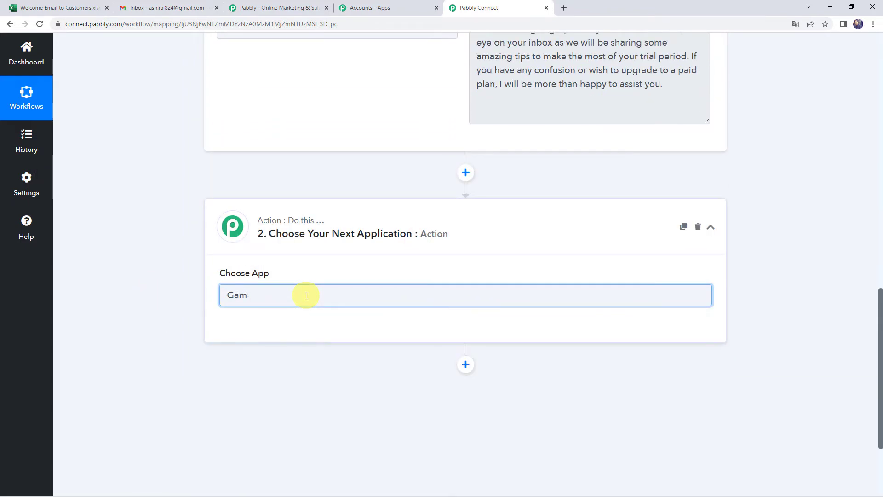
pyautogui.press('BackSpace')
pyautogui.press('BackSpace')
pyautogui.write('mai')
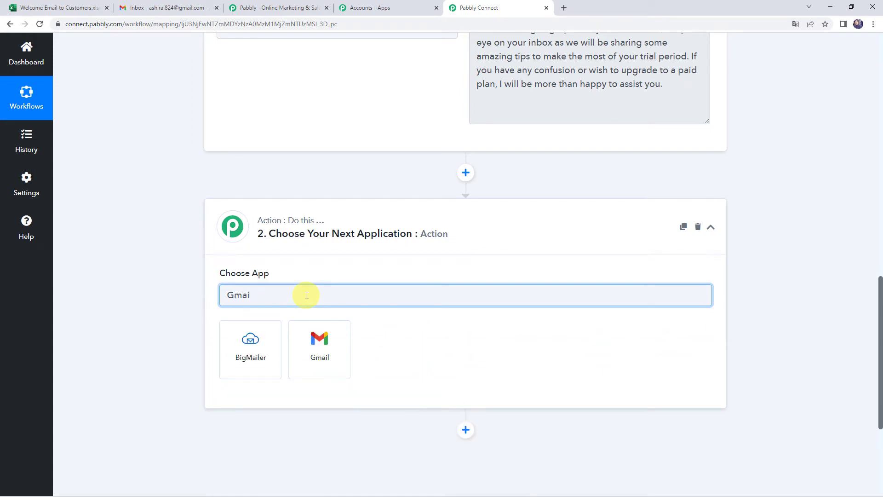
pyautogui.click(308, 340)
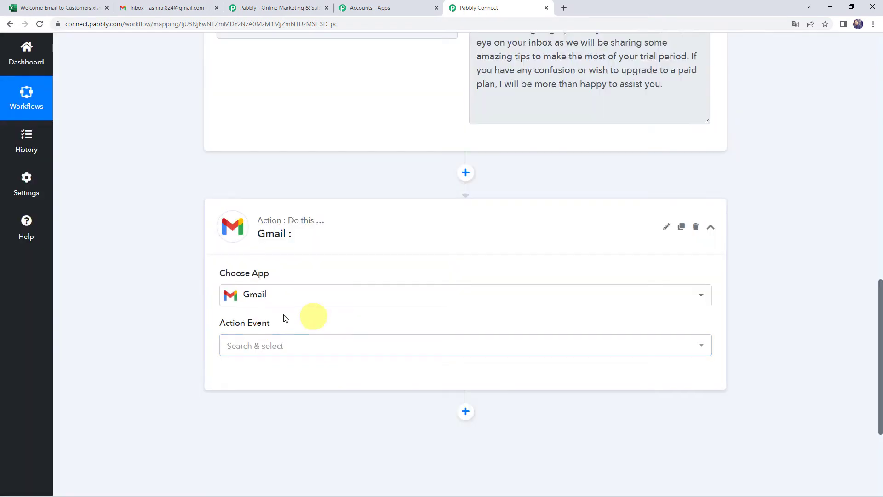
pyautogui.click(250, 346)
pyautogui.click(249, 403)
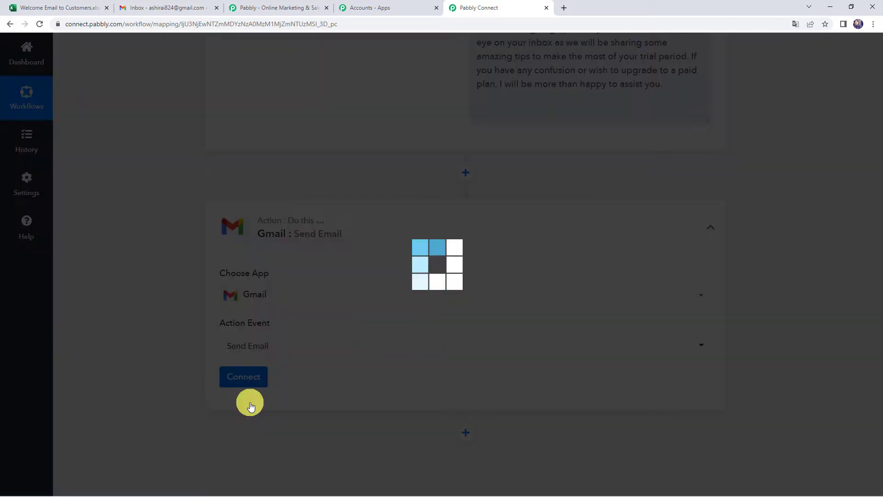
pyautogui.click(256, 377)
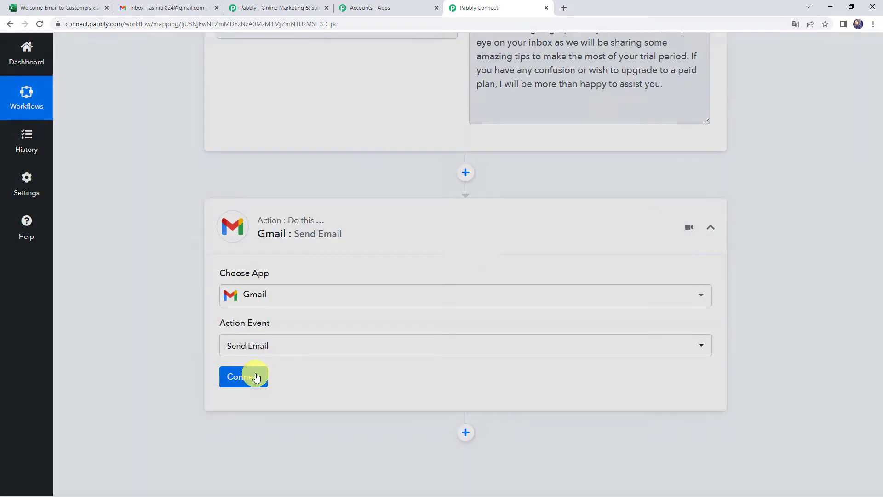
# Add a new Gmail connection by signing in with a Google account and granting access
pyautogui.click(430, 154)
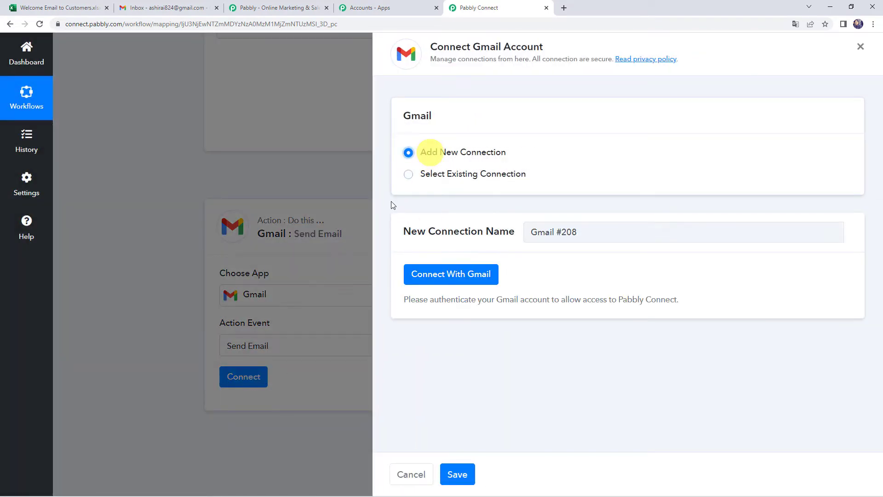
pyautogui.click(467, 279)
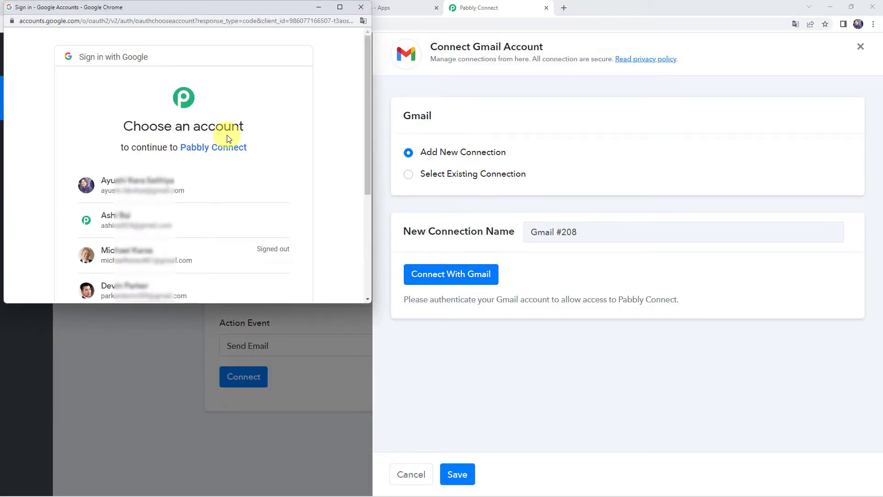
pyautogui.scroll(-2, 232, 157)
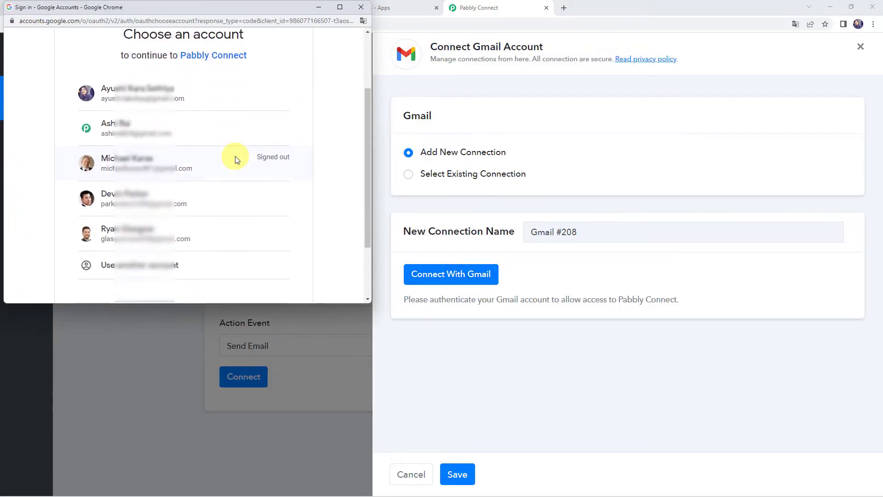
pyautogui.click(134, 228)
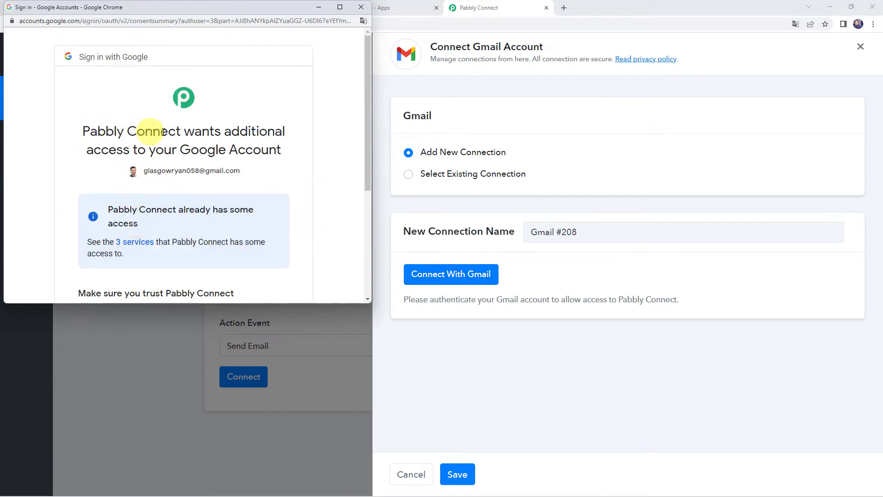
pyautogui.scroll(-2, 244, 179)
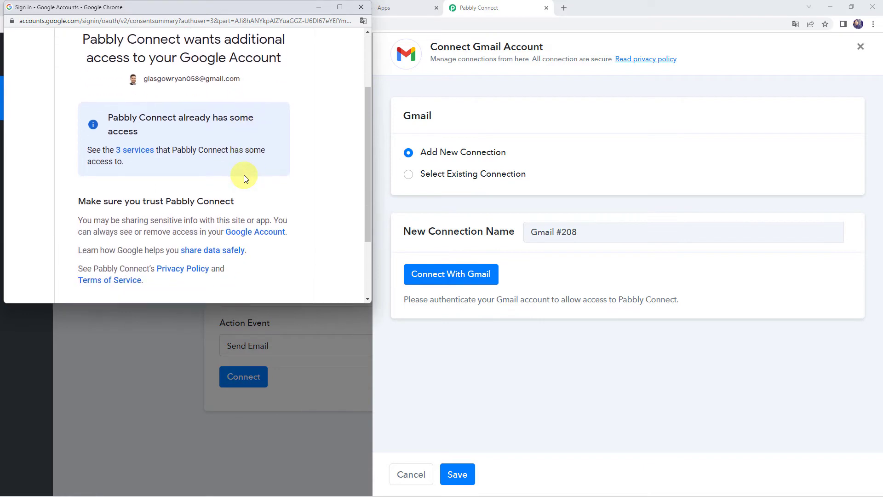
pyautogui.scroll(-2, 244, 178)
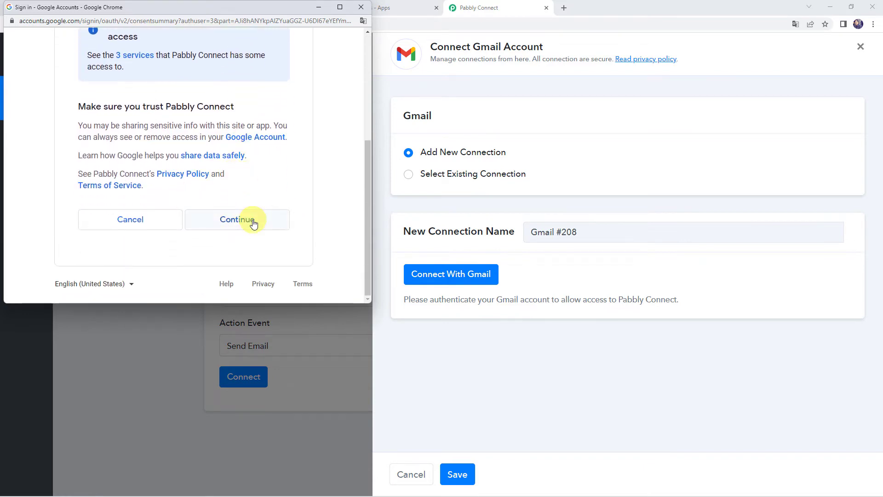
pyautogui.click(253, 223)
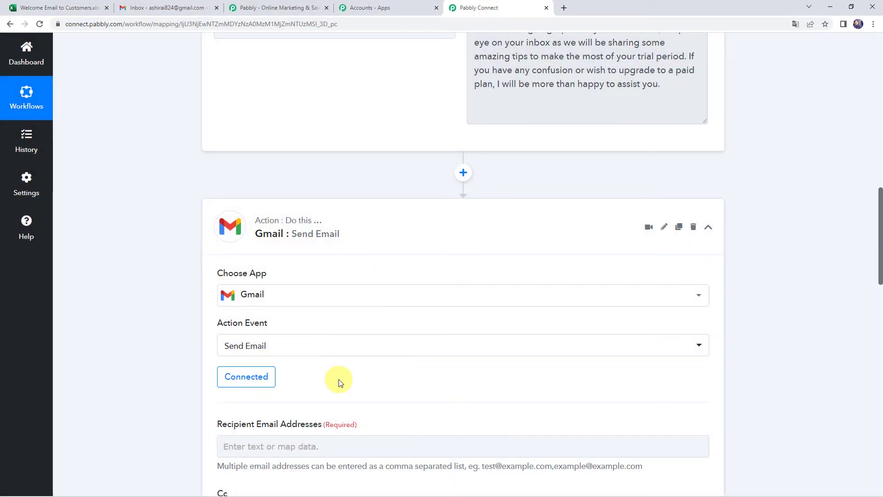
# Map Recipient Email Addresses to the Excel trigger's RowData 1 e-mail value
pyautogui.scroll(-5, 338, 381)
pyautogui.click(269, 210)
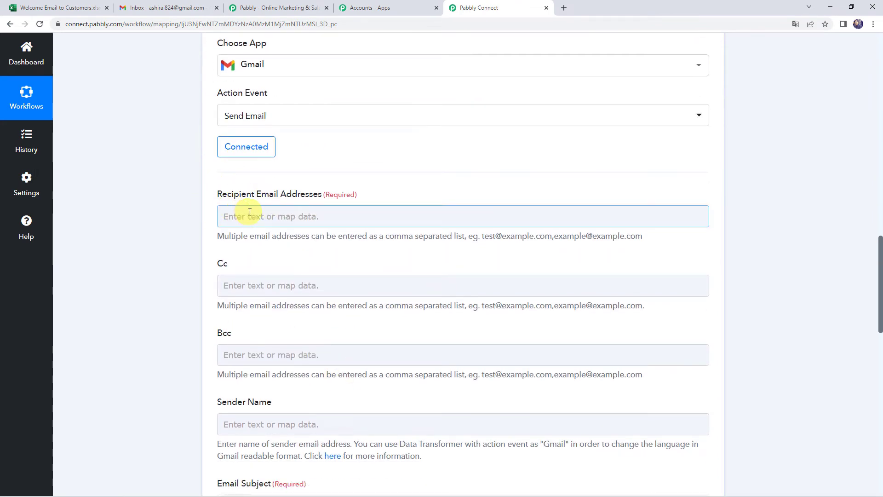
pyautogui.scroll(10, 148, 235)
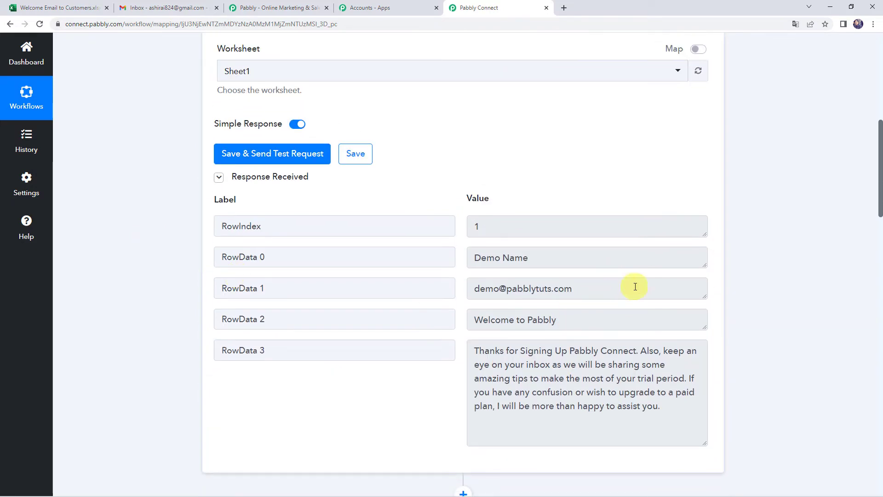
pyautogui.moveTo(634, 286); pyautogui.dragTo(435, 282)
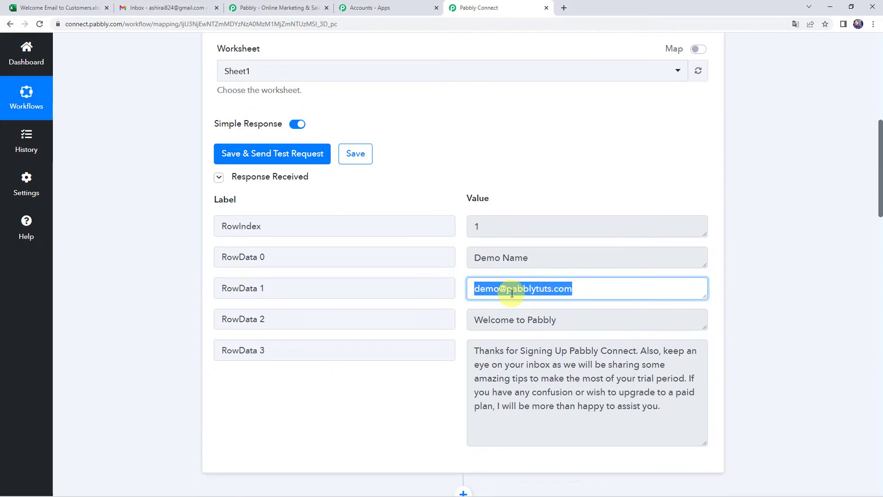
pyautogui.scroll(-14, 152, 274)
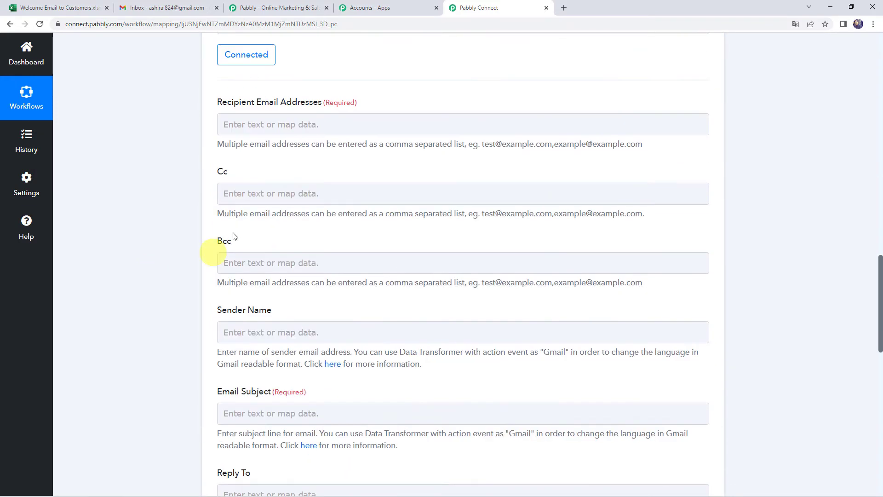
pyautogui.click(233, 124)
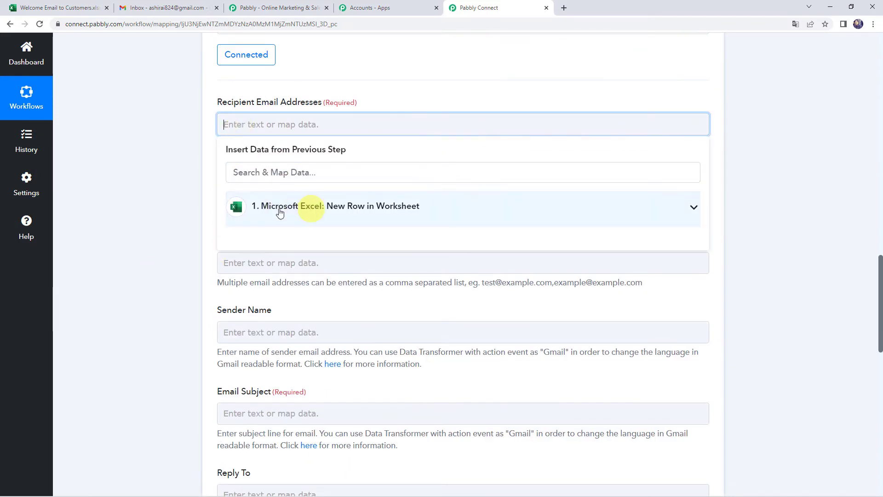
pyautogui.click(272, 211)
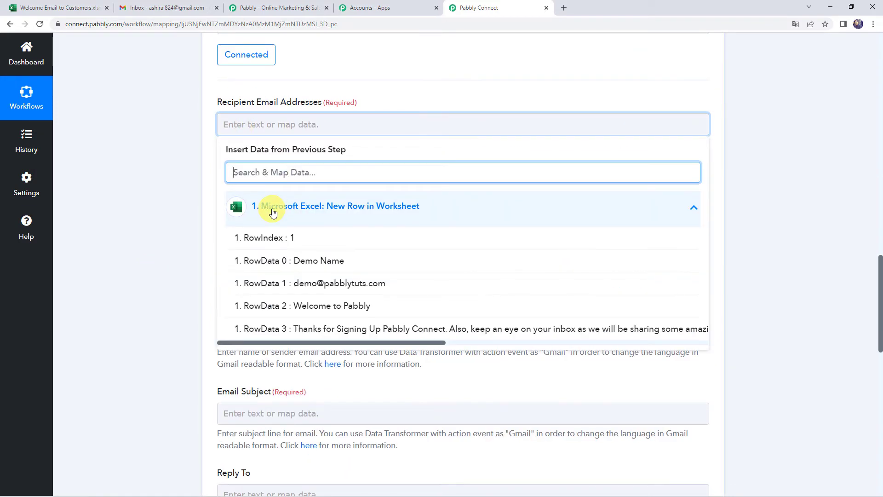
pyautogui.click(319, 284)
pyautogui.click(193, 216)
pyautogui.scroll(-1, 189, 224)
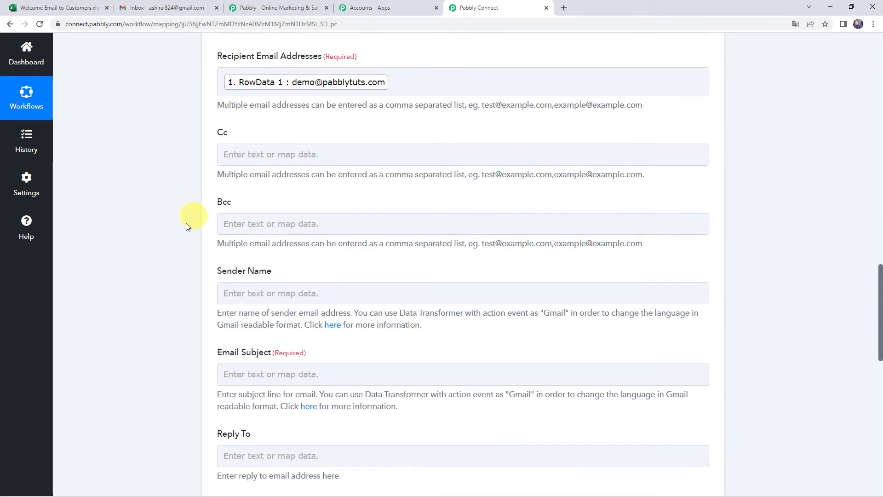
pyautogui.click(233, 230)
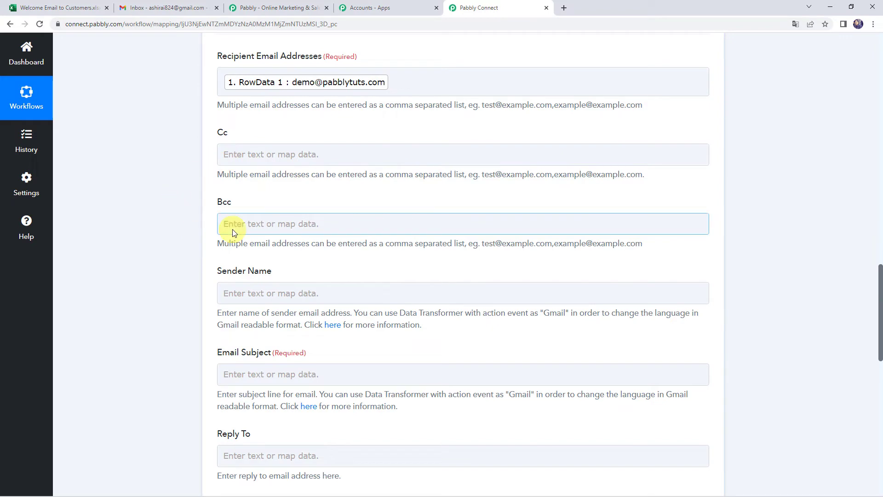
pyautogui.click(193, 177)
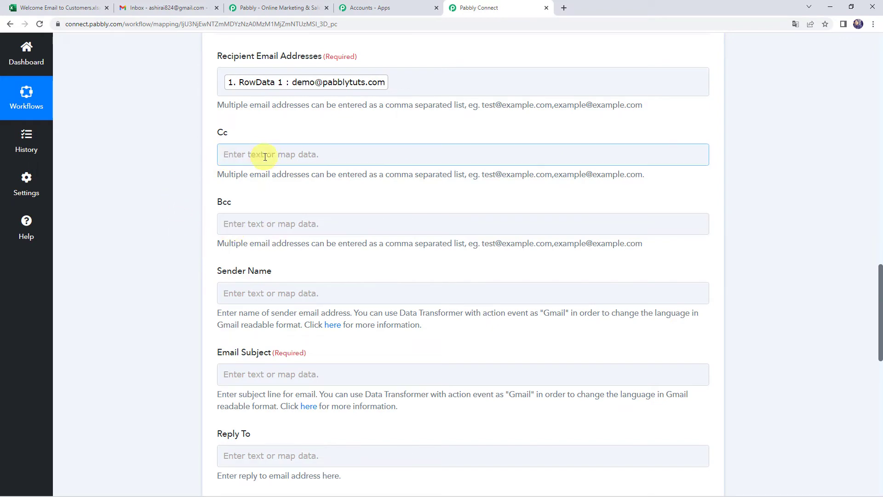
pyautogui.scroll(-2, 165, 217)
# Enter 'Pabbly Connect' as the Sender Name
pyautogui.click(239, 201)
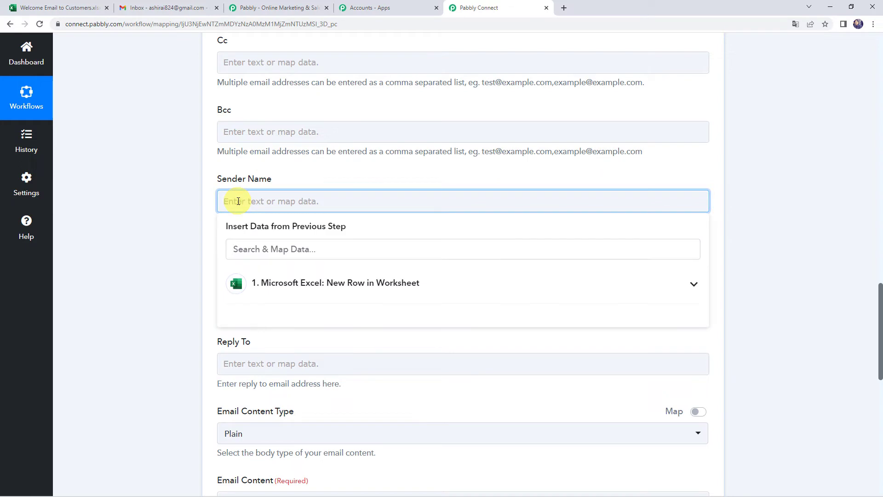
pyautogui.write('Pabbly Connect')
pyautogui.click(167, 209)
pyautogui.scroll(-1, 164, 211)
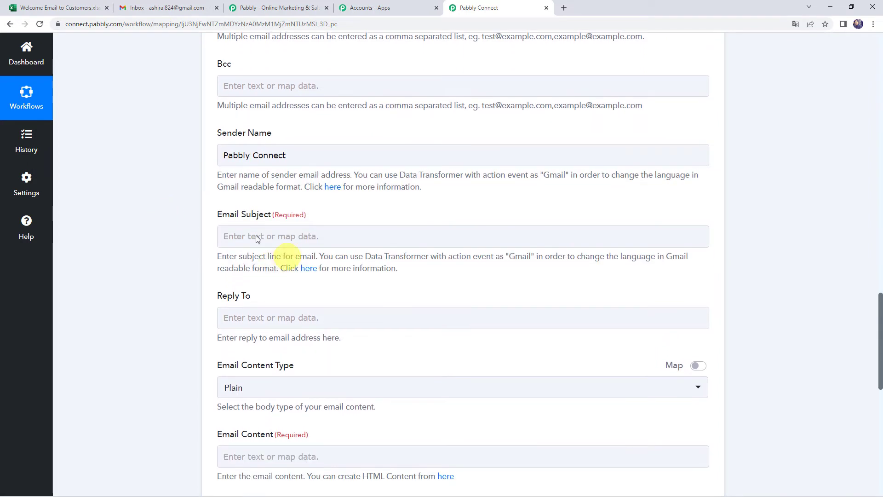
# Map Email Subject to RowData 2, 'Welcome to Pabbly', from the Excel row
pyautogui.click(251, 236)
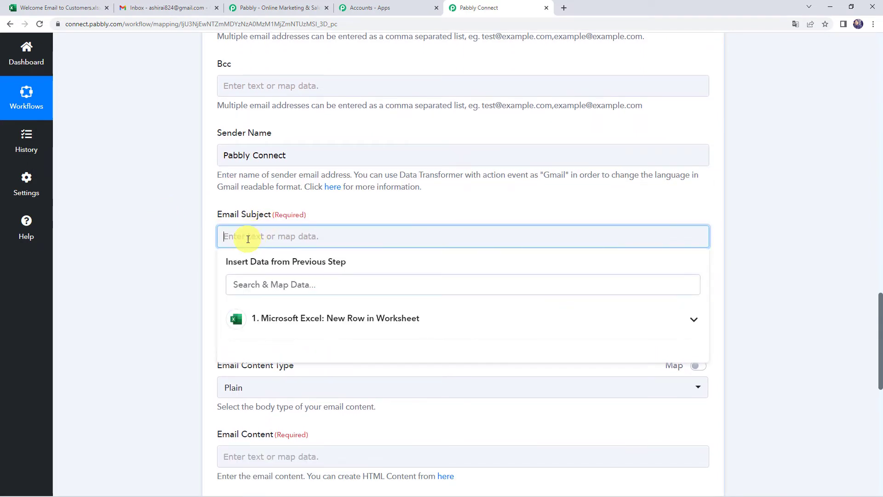
pyautogui.click(277, 318)
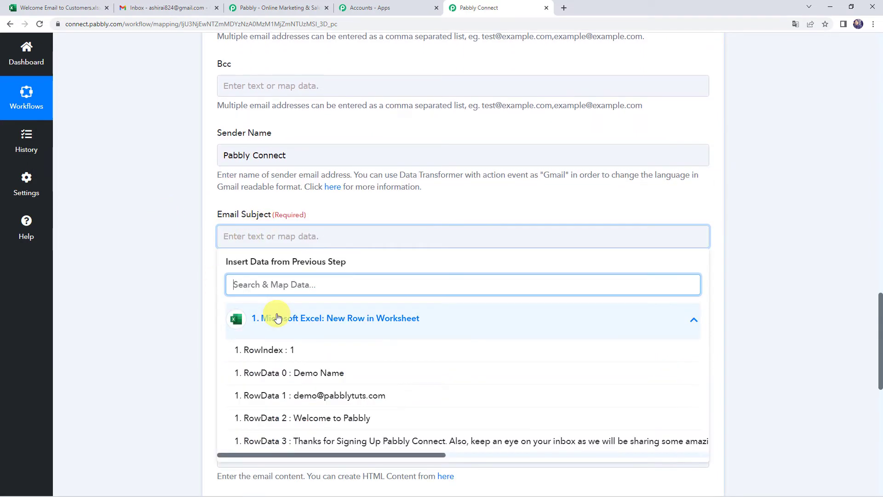
pyautogui.click(322, 421)
pyautogui.click(169, 244)
pyautogui.scroll(-3, 172, 244)
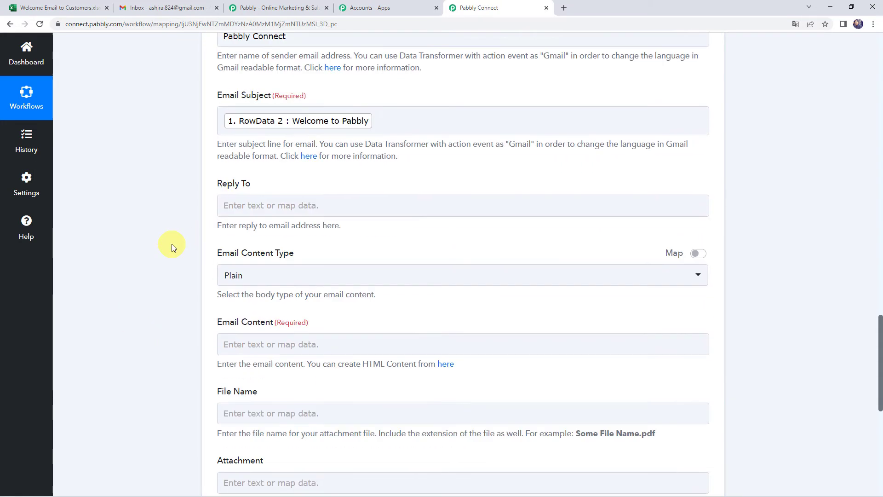
pyautogui.scroll(-3, 171, 244)
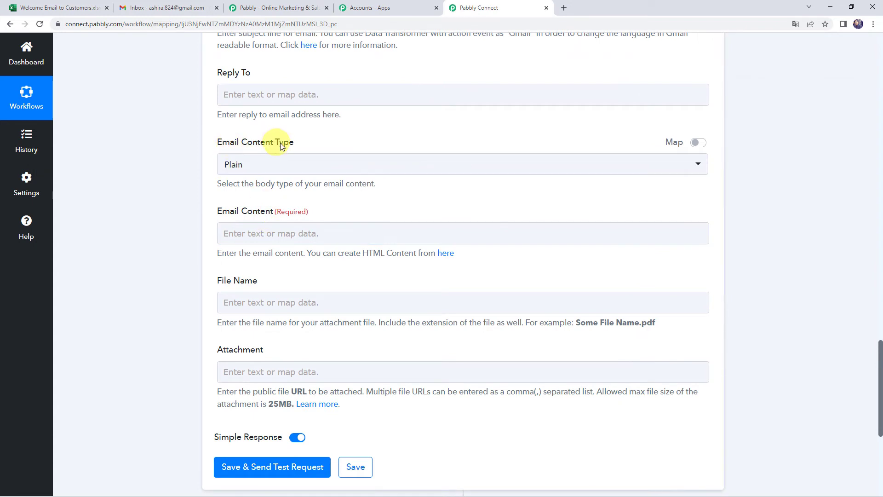
# Keep the Email Content Type set to Plain
pyautogui.click(252, 171)
pyautogui.click(228, 214)
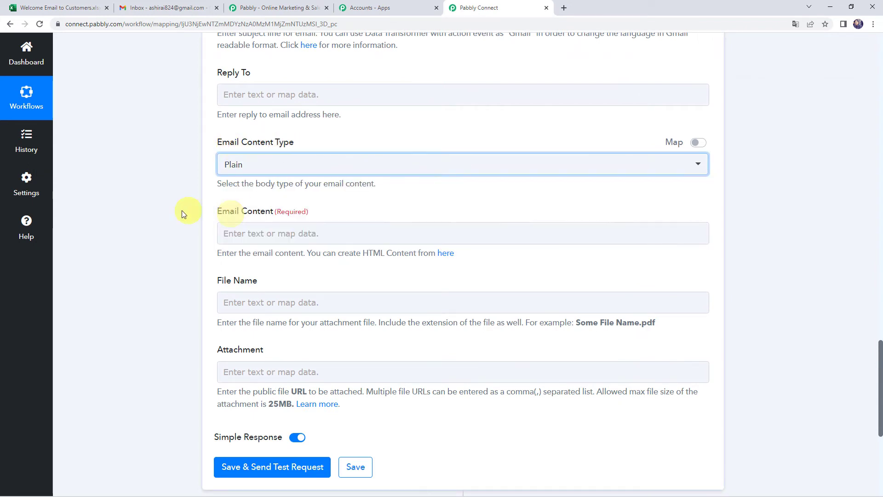
pyautogui.scroll(1, 181, 211)
pyautogui.click(237, 262)
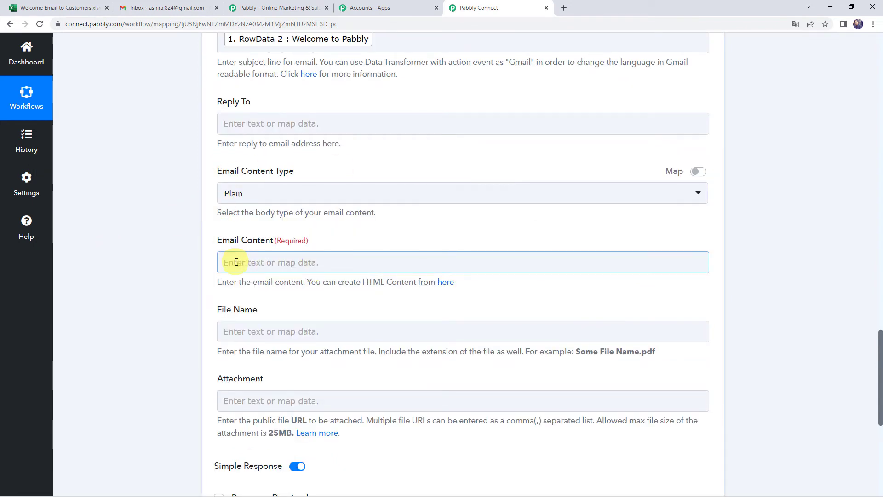
# Write the email body: 'Hello' with the RowData 0 name, the RowData 3 message, then 'Regards,'
pyautogui.write('He')
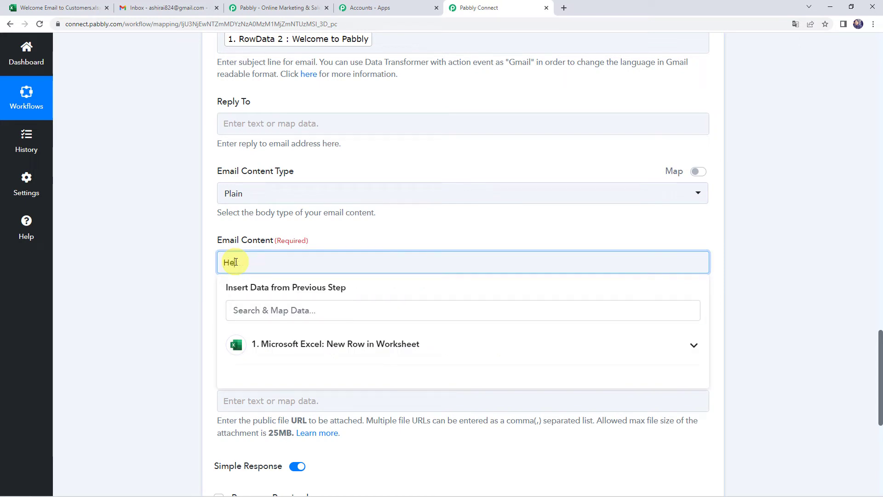
pyautogui.write('llo')
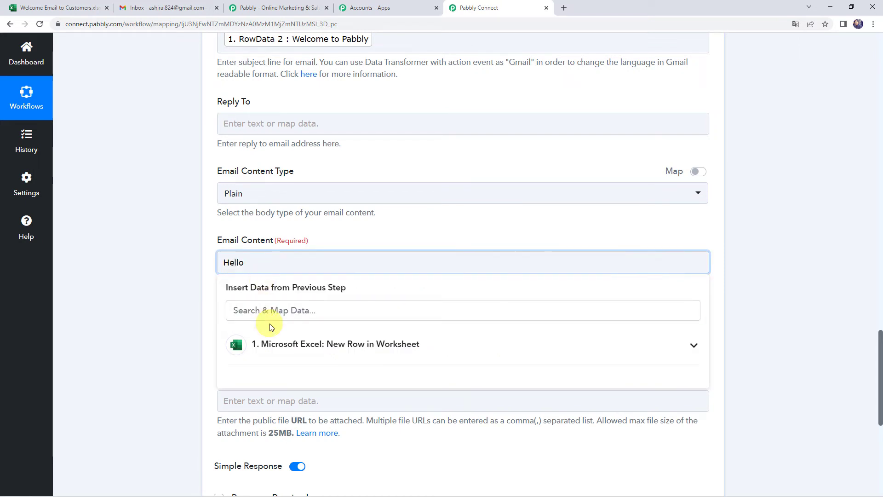
pyautogui.click(271, 344)
pyautogui.click(289, 399)
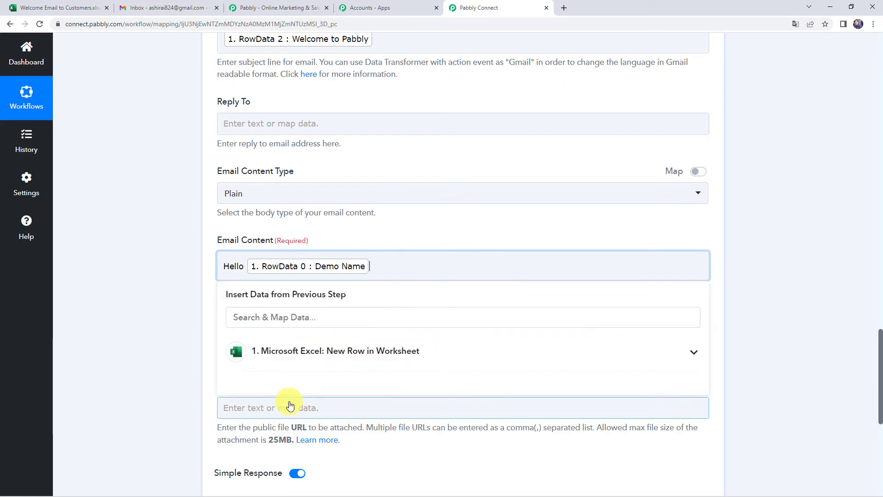
pyautogui.write(',')
pyautogui.press('Return')
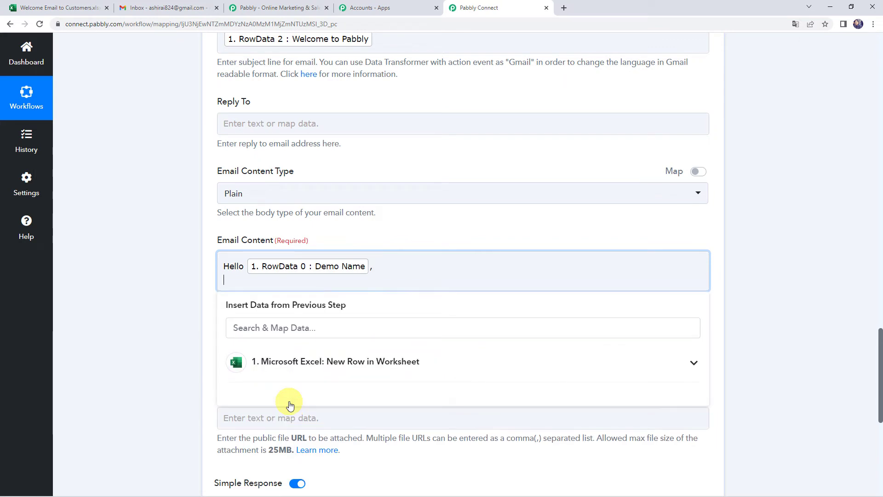
pyautogui.click(315, 366)
pyautogui.scroll(-2, 167, 361)
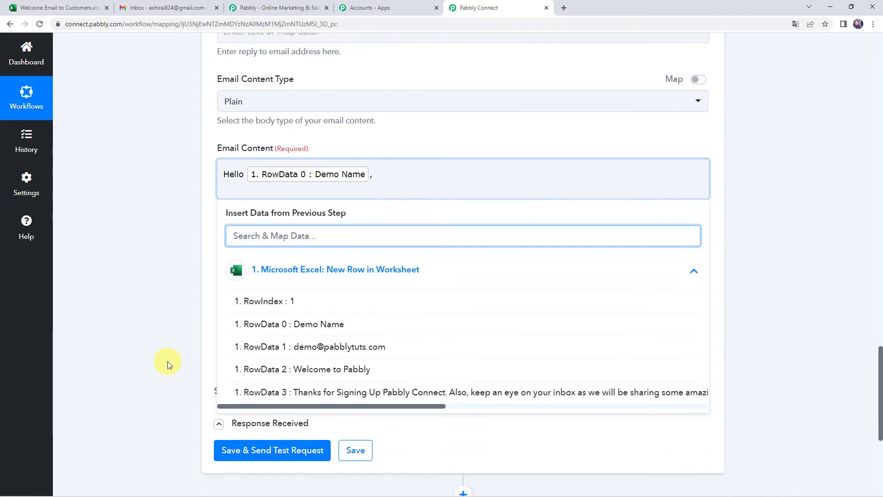
pyautogui.click(317, 395)
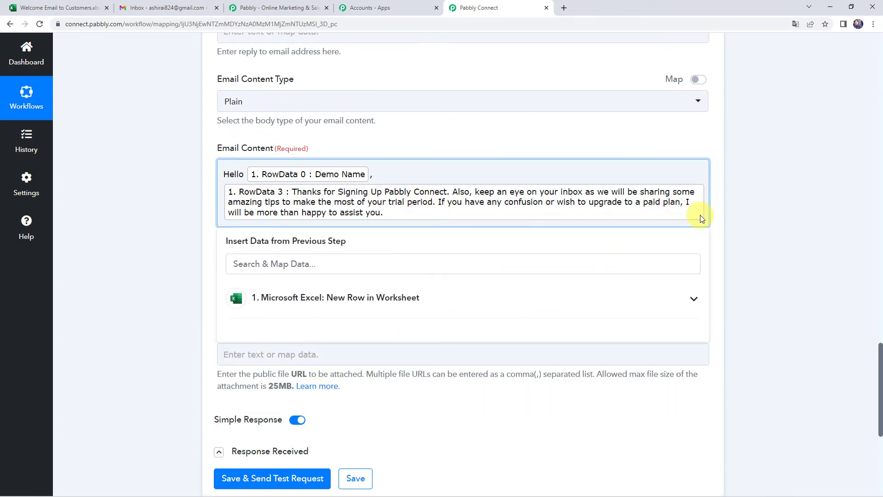
pyautogui.press('Return')
pyautogui.write('Reg')
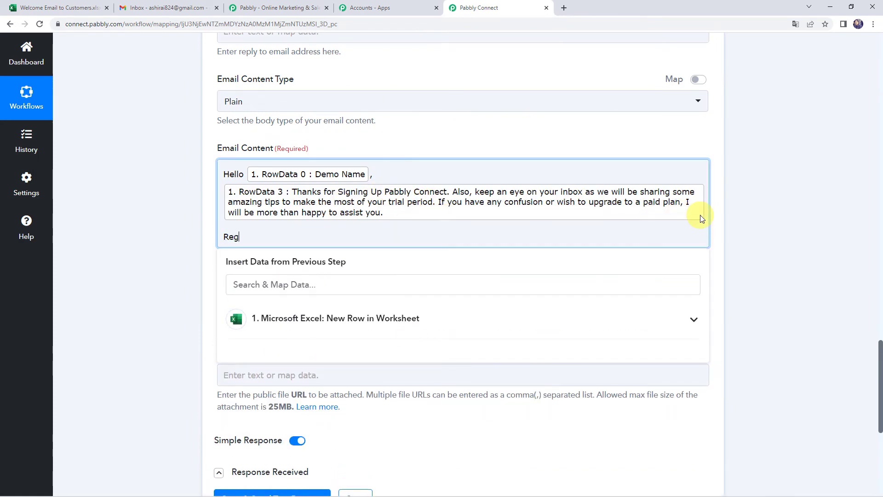
pyautogui.write('ards,')
pyautogui.press('Return')
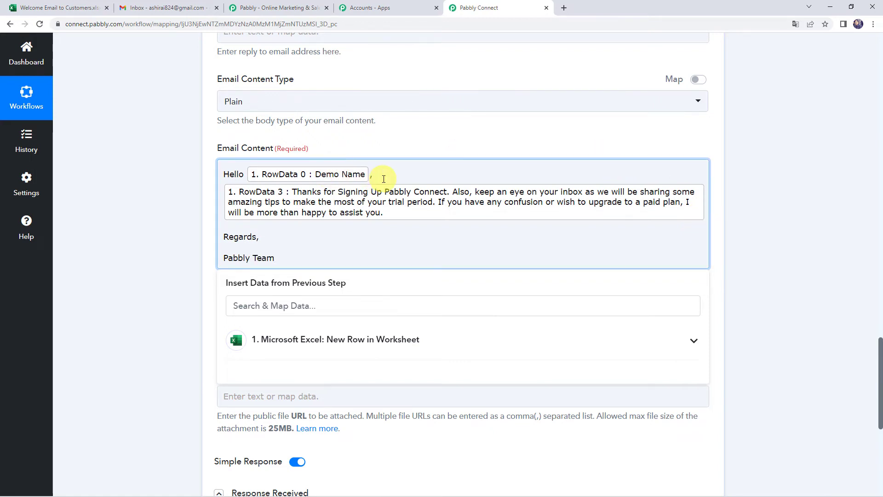
# Finish the mapped email body in the Gmail send-email action
pyautogui.click(188, 220)
pyautogui.scroll(-3, 188, 219)
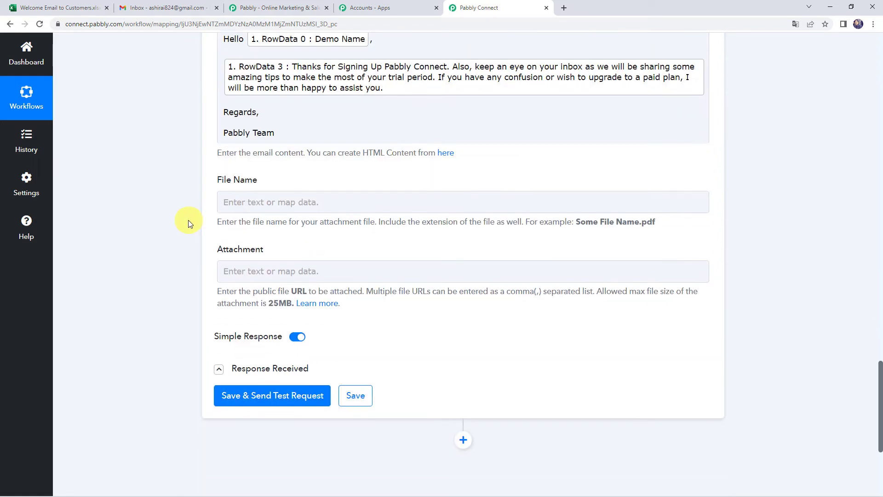
pyautogui.click(225, 207)
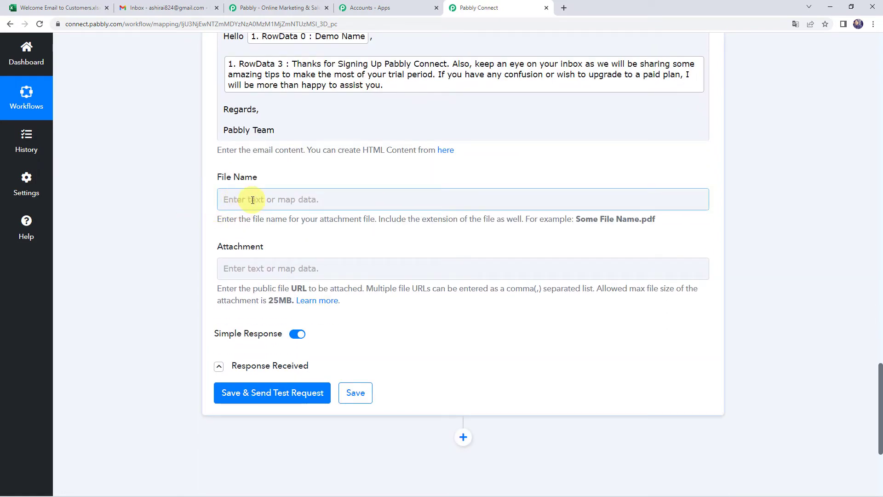
pyautogui.click(261, 274)
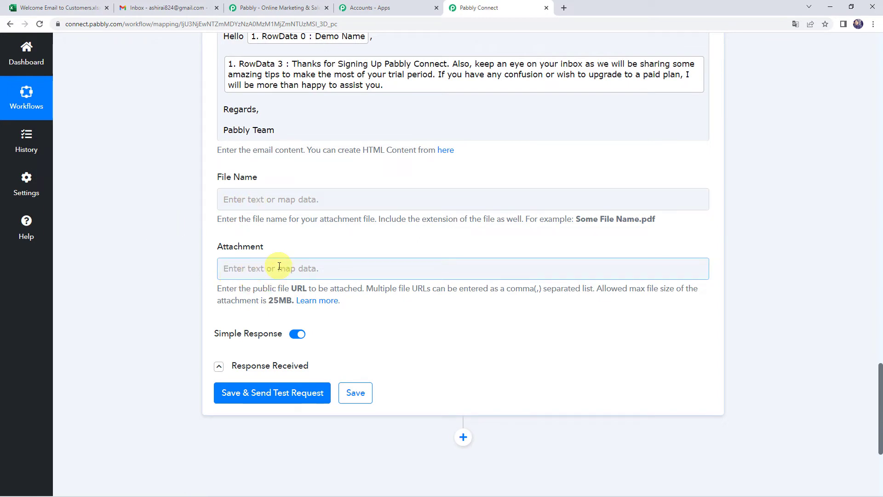
# Save and send the test email, confirm the Response Result Status reads 'sent', then check Gmail
pyautogui.click(252, 396)
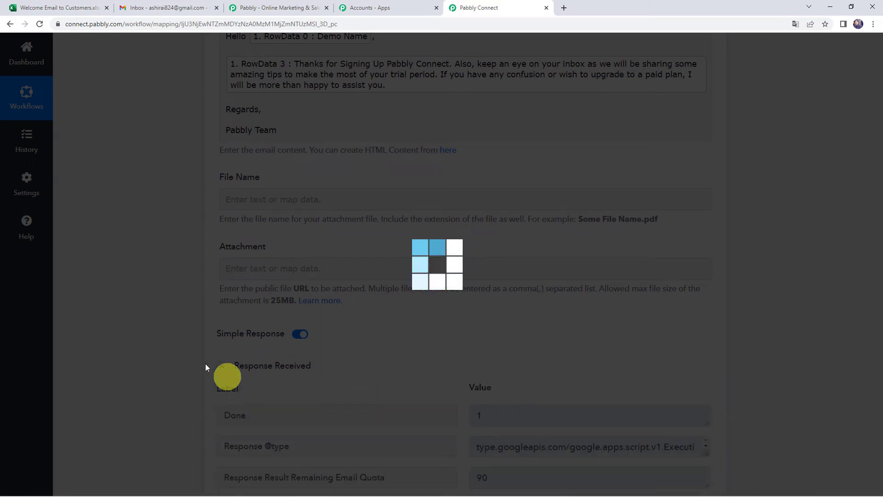
pyautogui.scroll(-4, 176, 350)
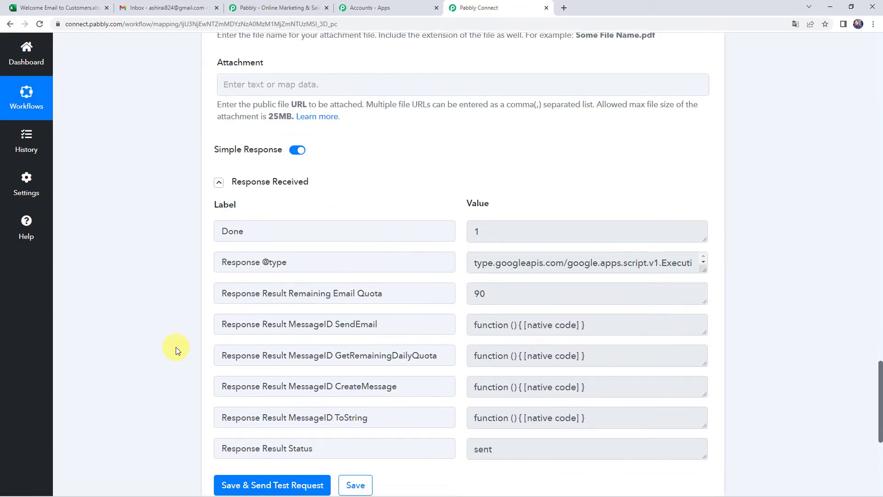
pyautogui.moveTo(261, 449); pyautogui.dragTo(379, 450)
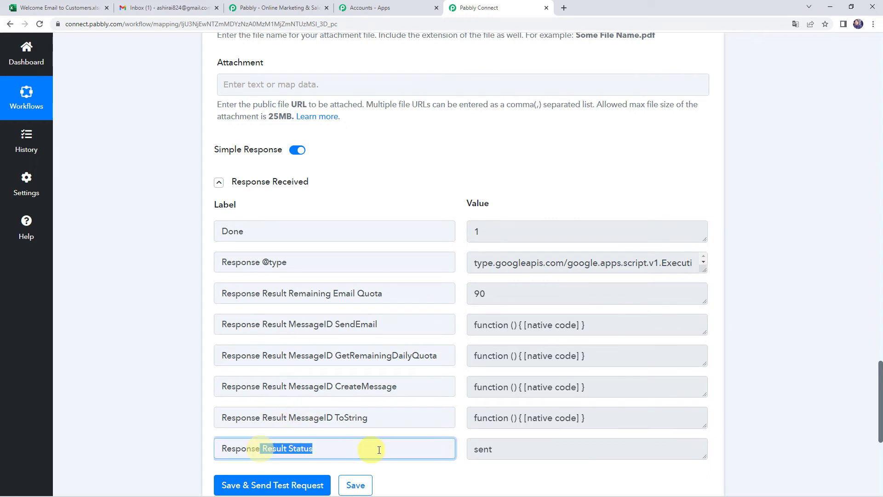
pyautogui.click(523, 450)
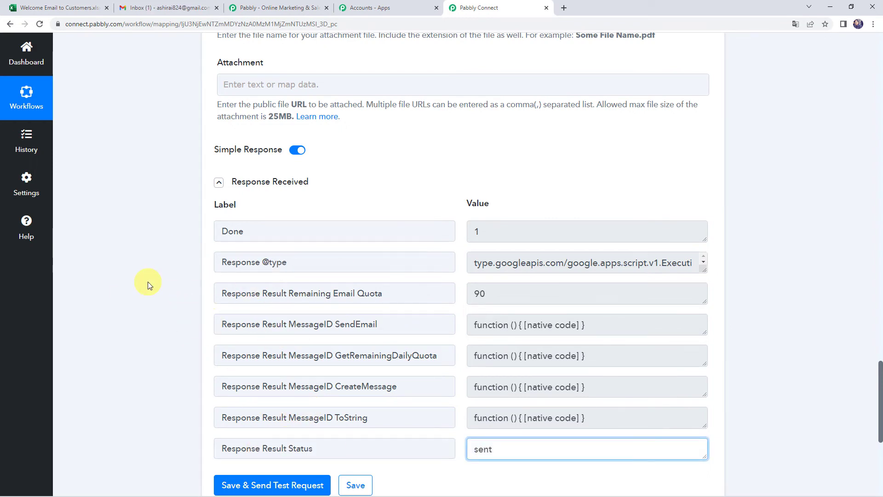
pyautogui.click(174, 5)
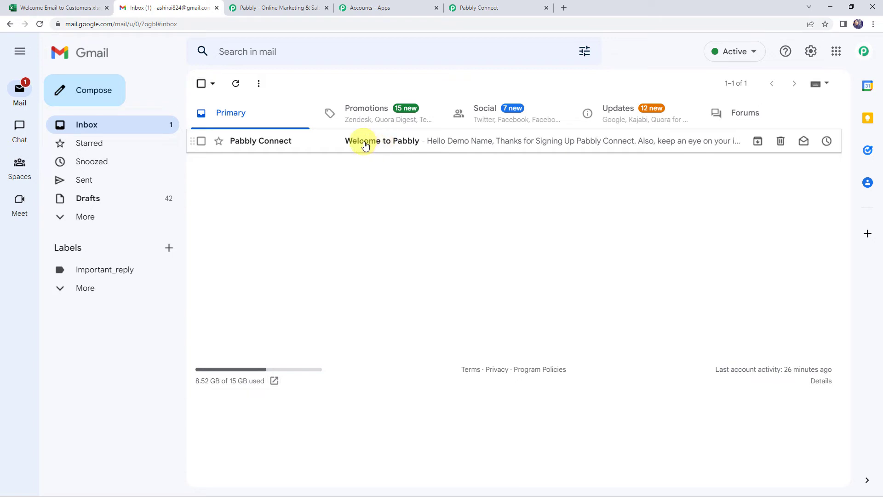
# Open the 'Welcome to Pabbly' email and review its personalised greeting and message body
pyautogui.click(405, 142)
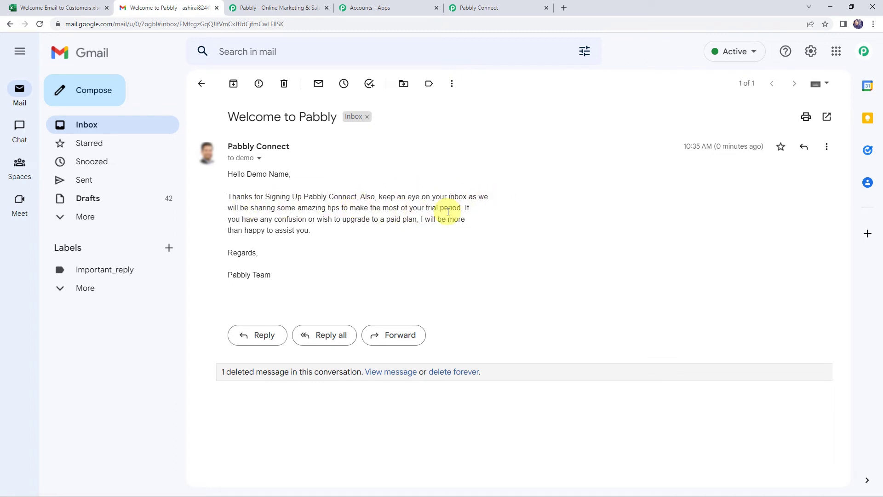
pyautogui.moveTo(276, 219); pyautogui.dragTo(244, 238)
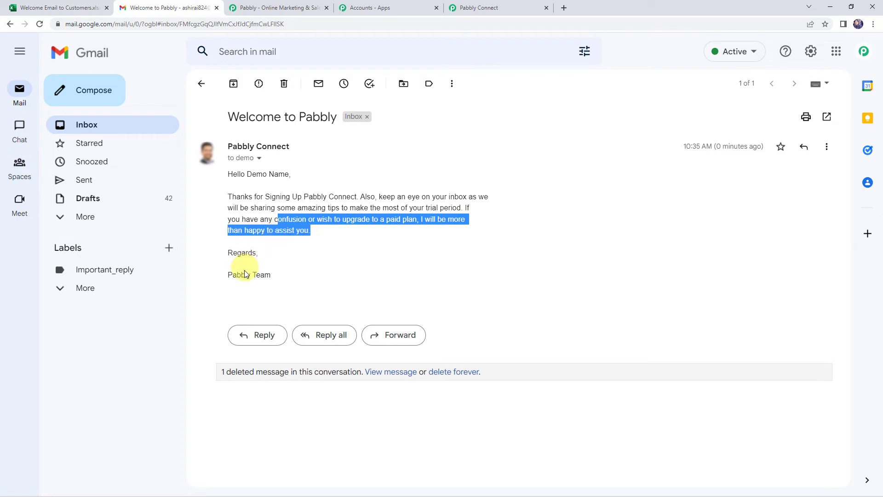
pyautogui.click(354, 292)
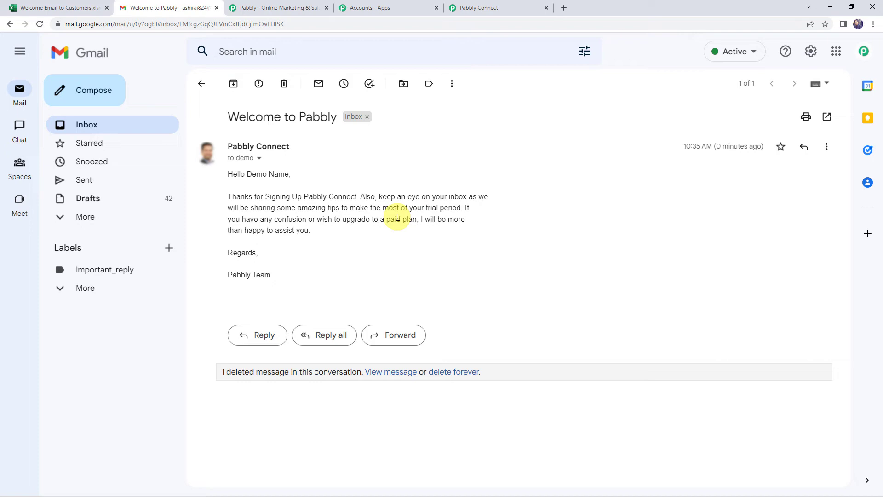
# Save the Gmail Send Email action settings and dismiss the 'Data Saved Successfully' popup
pyautogui.click(510, 9)
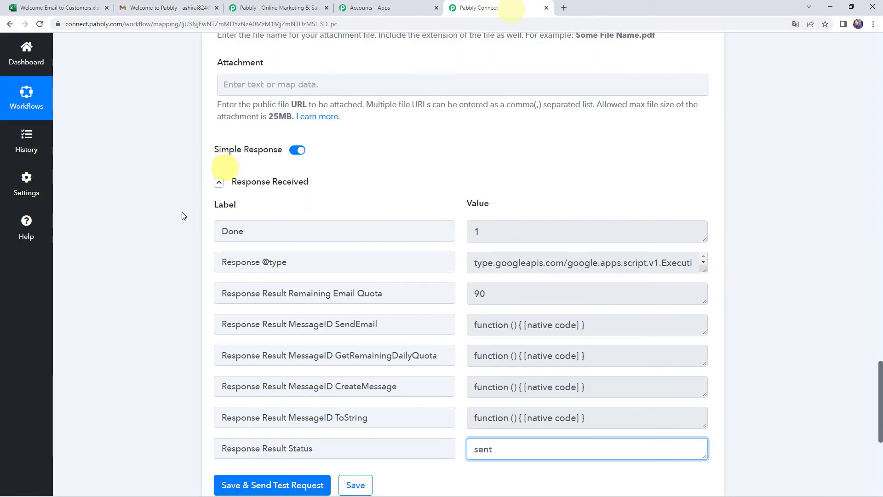
pyautogui.scroll(-1, 137, 289)
pyautogui.scroll(-1, 137, 290)
pyautogui.click(352, 444)
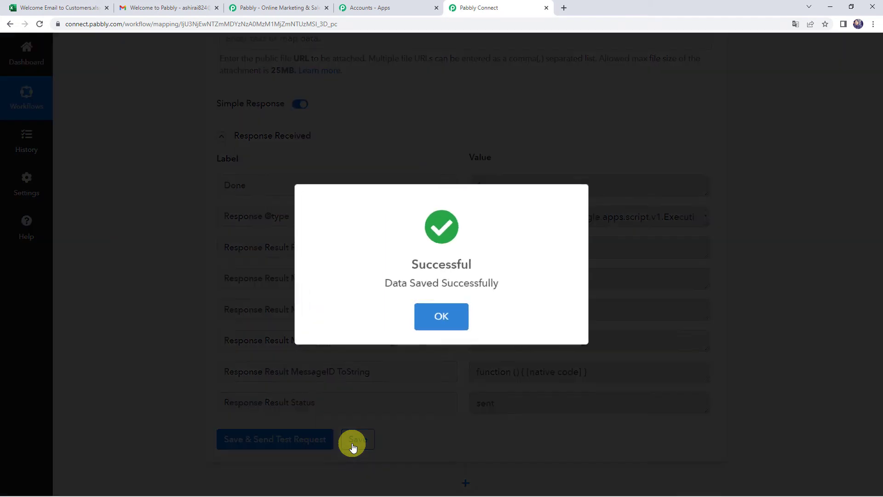
pyautogui.click(460, 316)
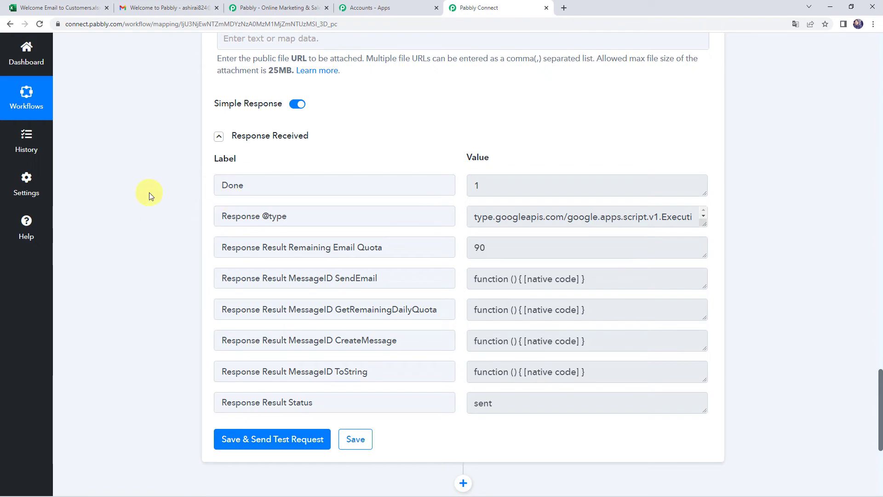
# Fill row 3 with a dummy customer name, their e-mail address and subject 'Trial Period Expired'
pyautogui.click(60, 5)
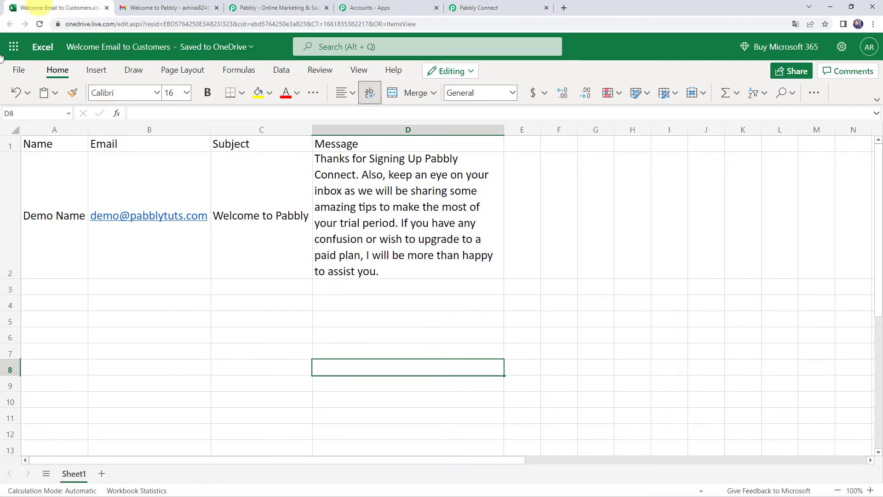
pyautogui.click(76, 289)
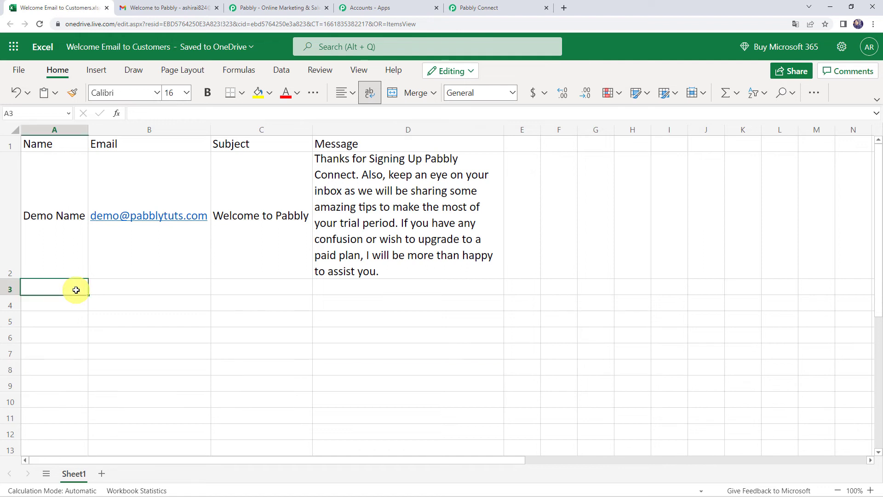
pyautogui.write('Duum')
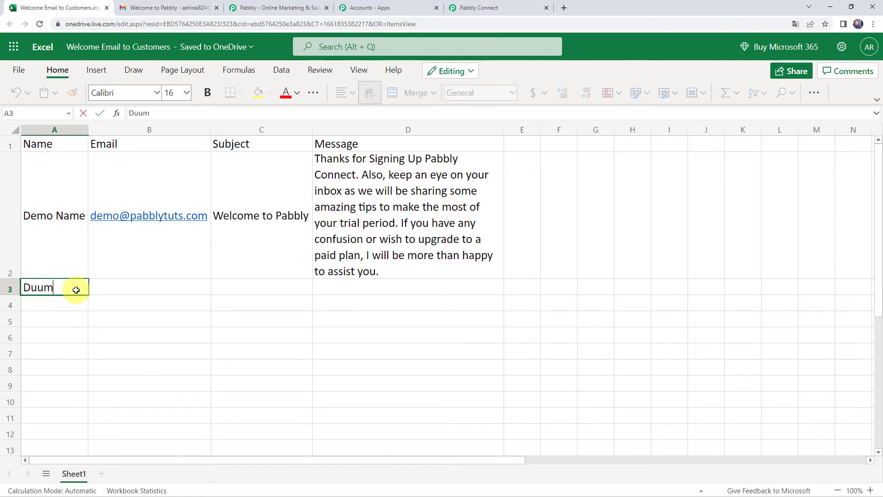
pyautogui.press('BackSpace')
pyautogui.press('BackSpace')
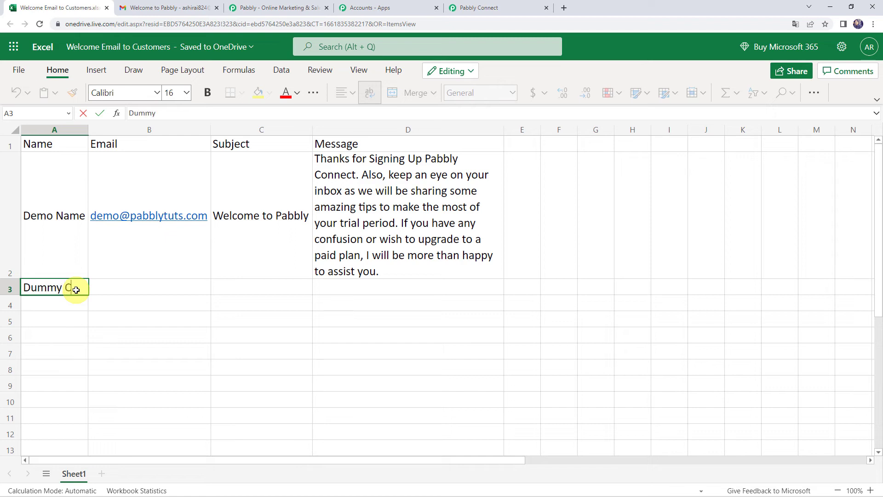
pyautogui.write('mmy Customer')
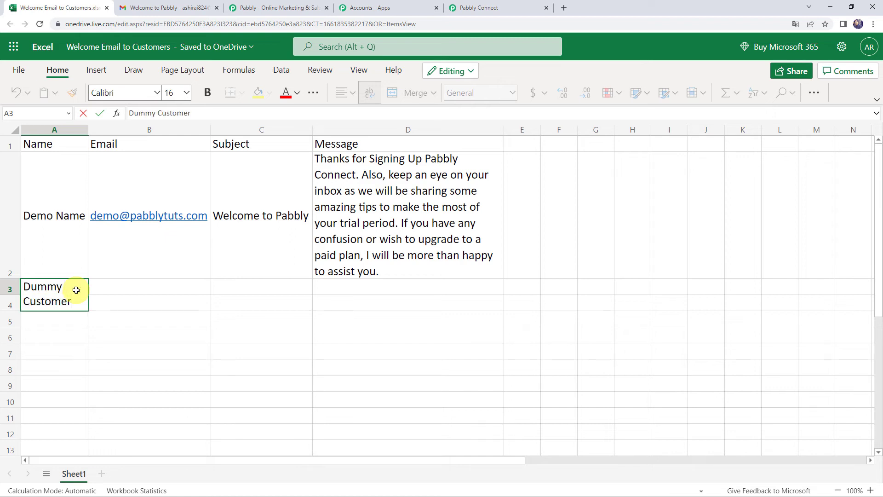
pyautogui.press('Tab')
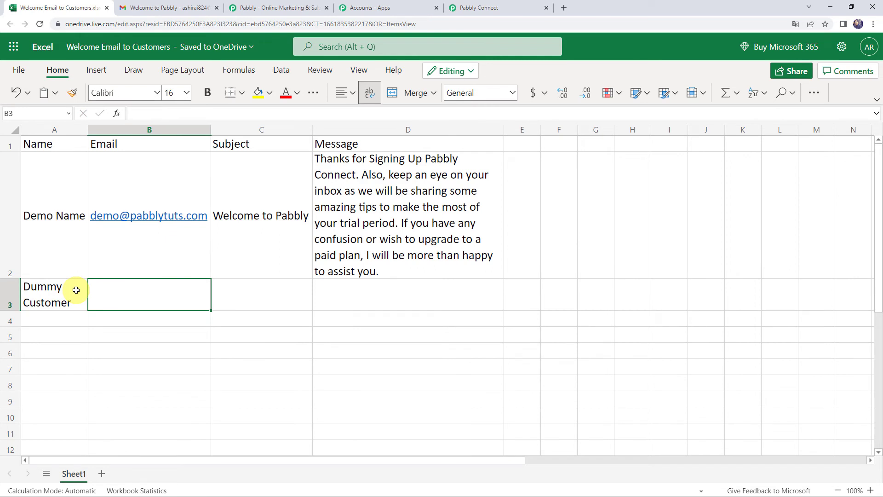
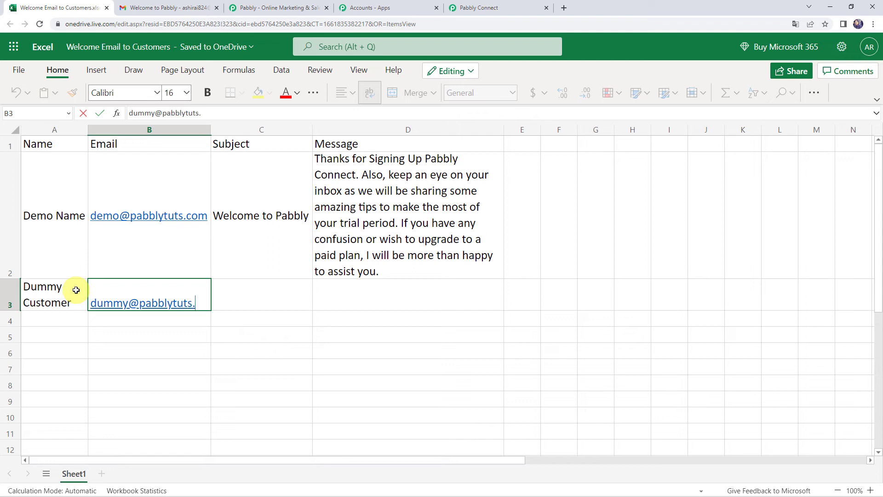
pyautogui.press('Tab')
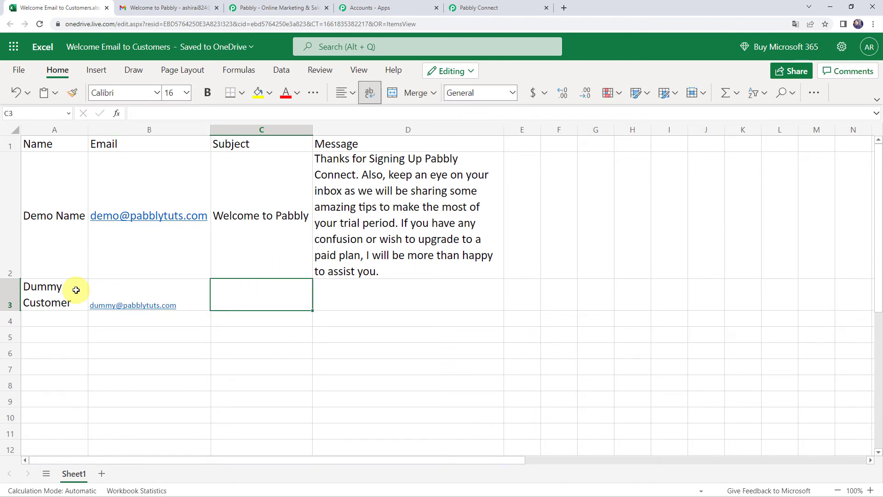
pyautogui.write('Trial')
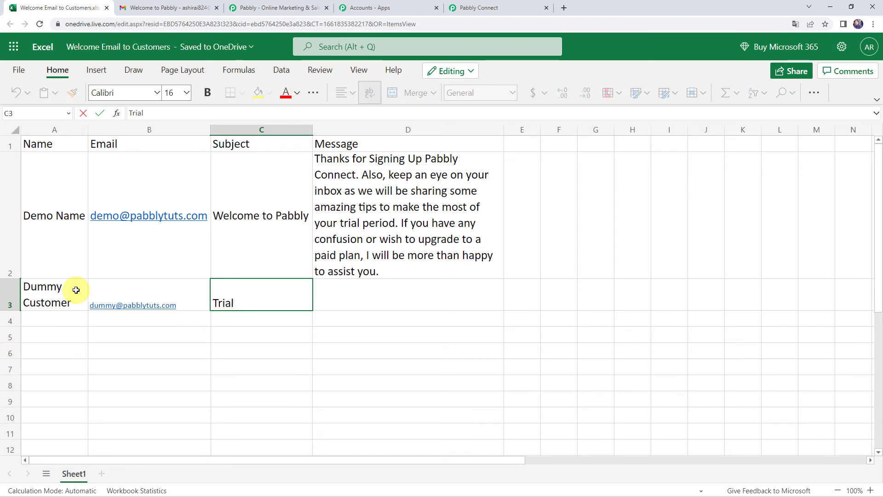
pyautogui.write(' Period Expired')
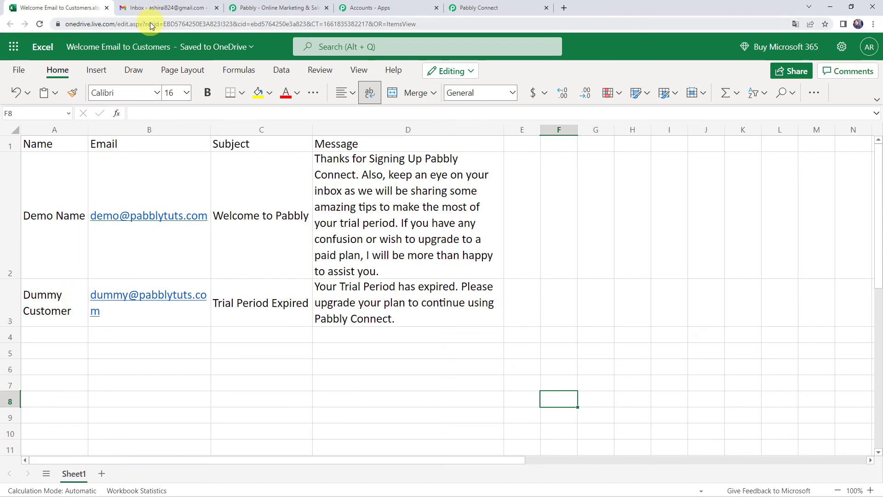
pyautogui.click(170, 8)
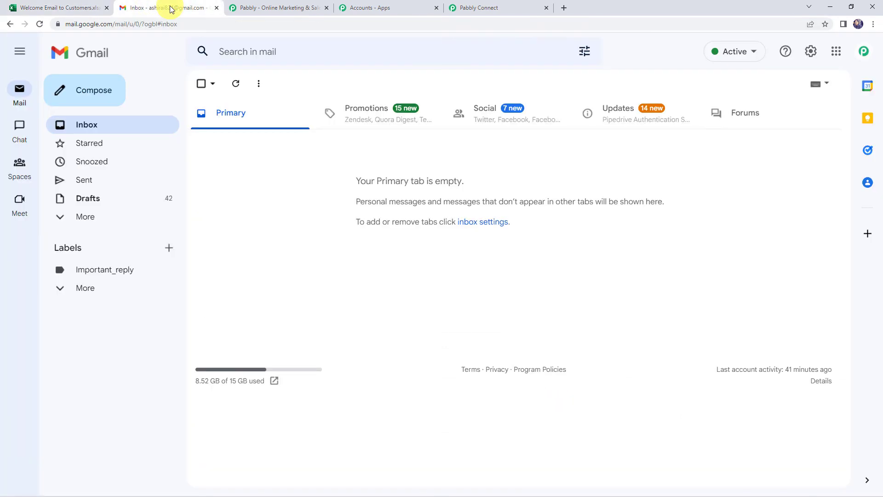
# Reload Gmail, open the new 'Trial Period Expired' email and highlight the customer's name in the greeting
pyautogui.click(40, 24)
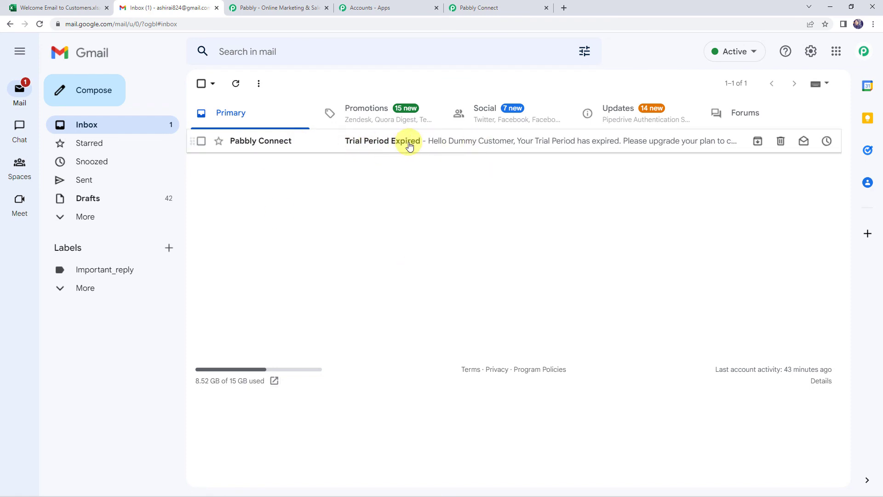
pyautogui.click(409, 145)
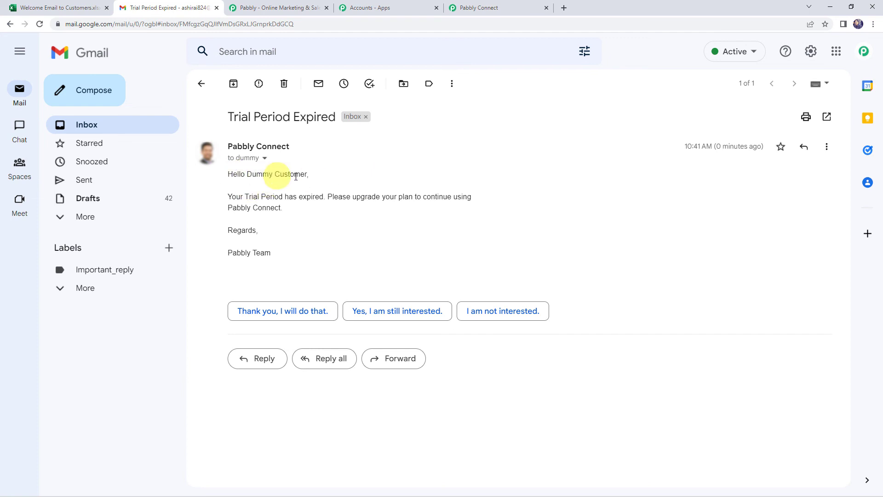
pyautogui.moveTo(251, 174); pyautogui.dragTo(305, 176)
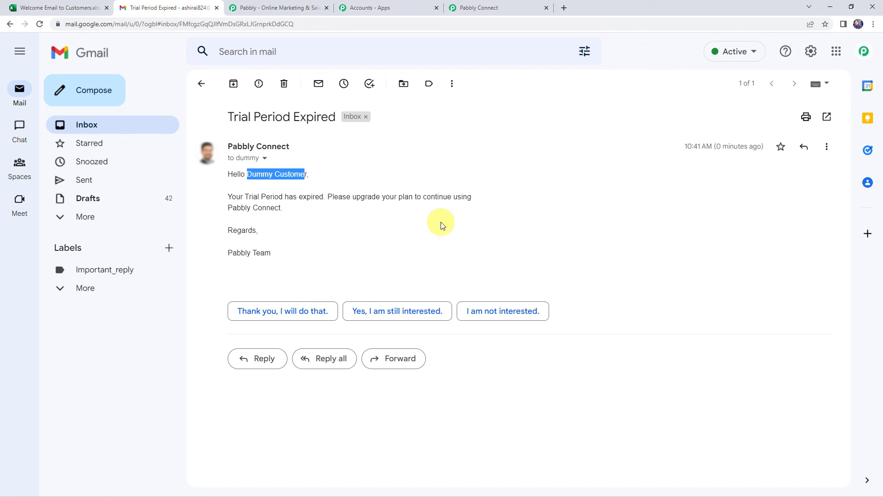
# Back in the Send Email from MS Excel workflow, collapse the Microsoft Excel trigger settings
pyautogui.click(483, 6)
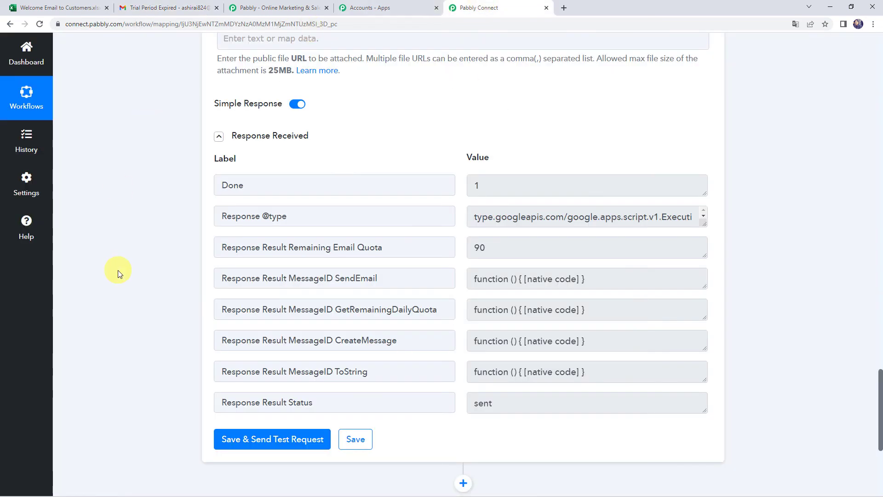
pyautogui.scroll(15, 118, 269)
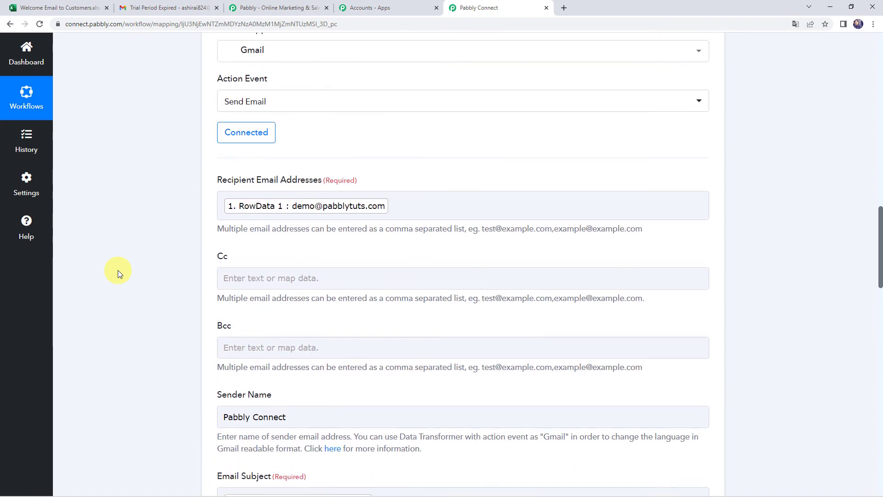
pyautogui.scroll(20, 408, 282)
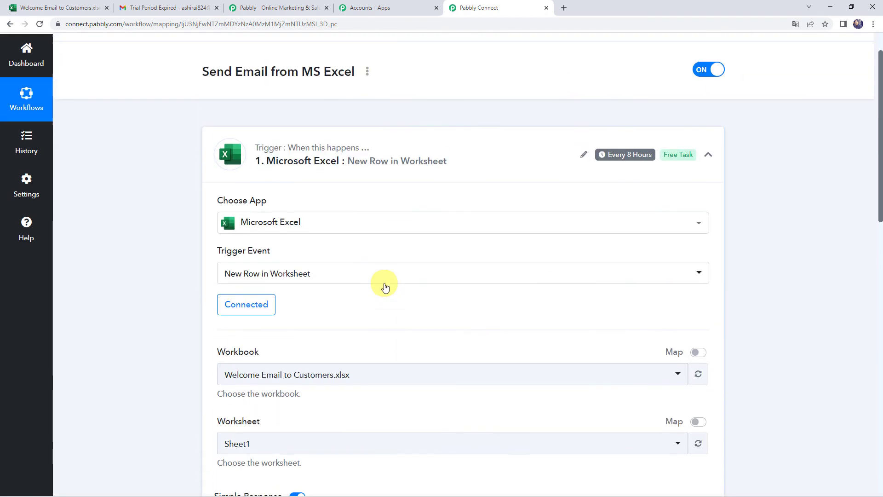
pyautogui.scroll(2, 385, 288)
pyautogui.click(430, 183)
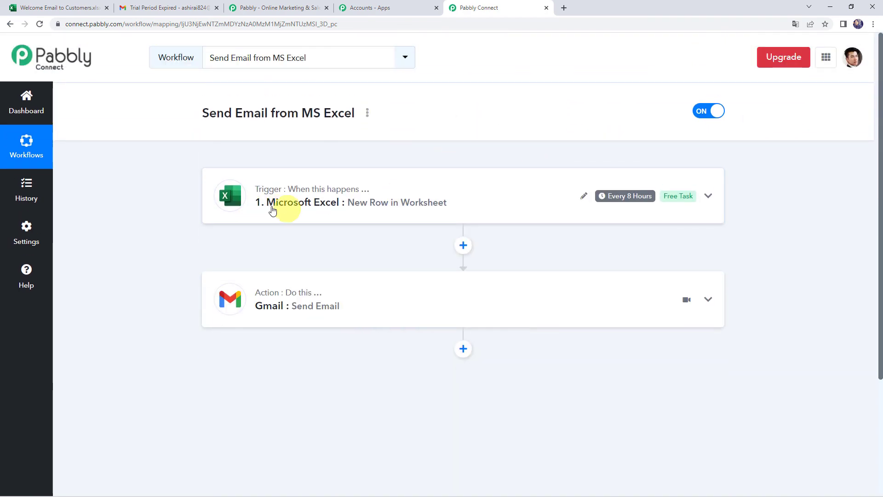